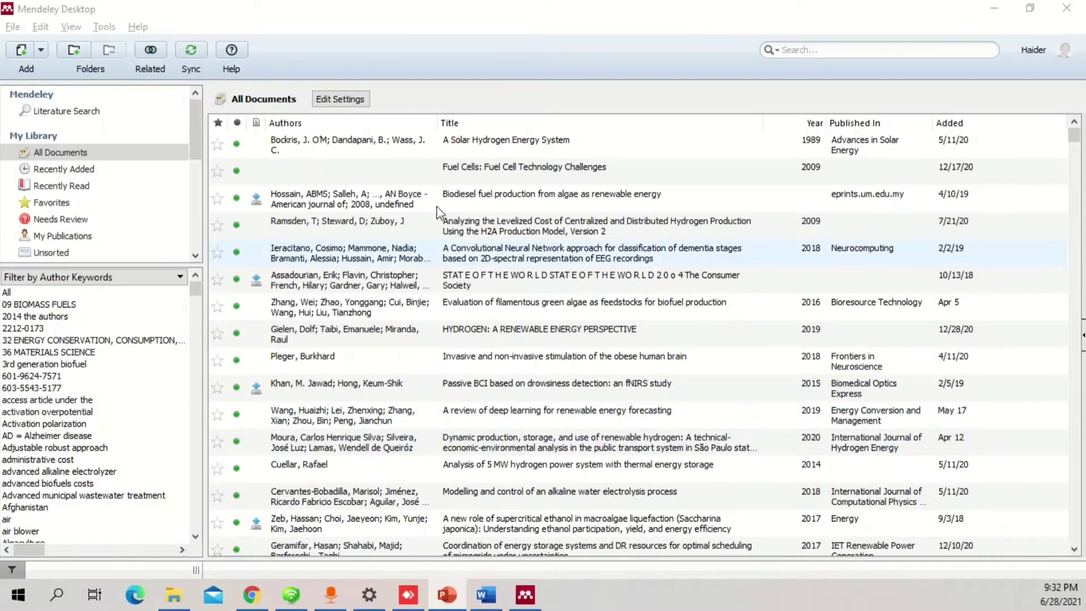
Minimise Mendeley Desktop and dismiss the importer panel and suggested-articles popup over the hydrogen article
{"action": "left_click", "coordinate": [994, 12]}
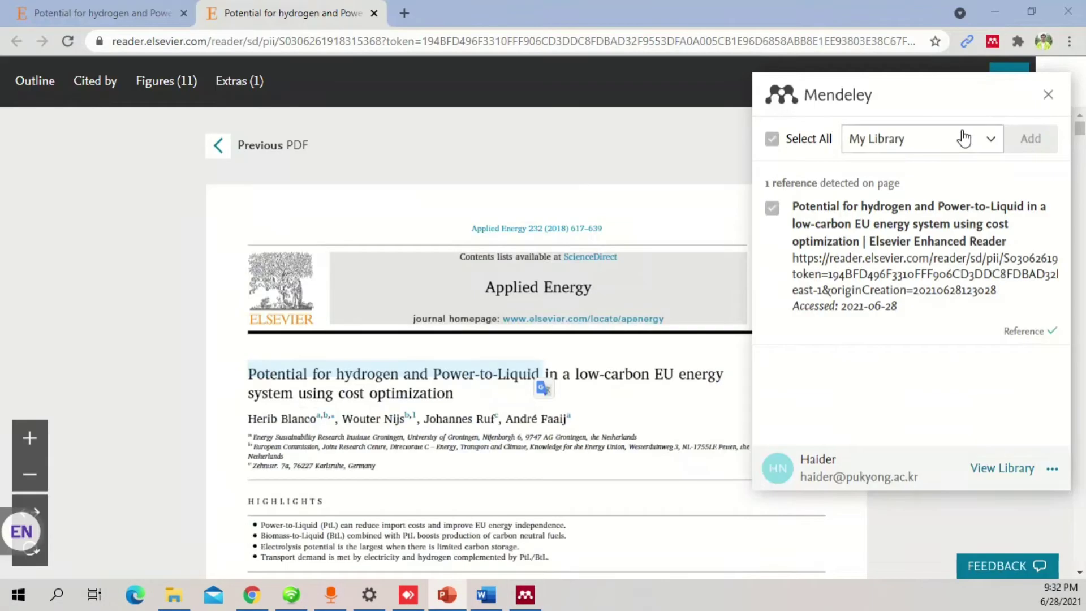
{"action": "left_click", "coordinate": [1048, 95]}
{"action": "left_click", "coordinate": [84, 21]}
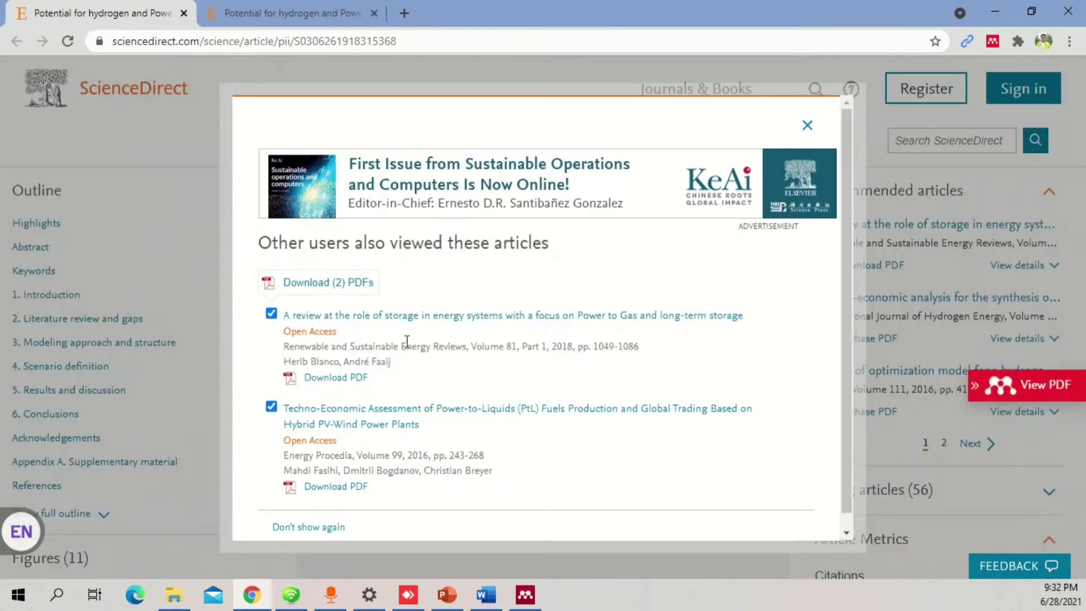
{"action": "left_click", "coordinate": [807, 127]}
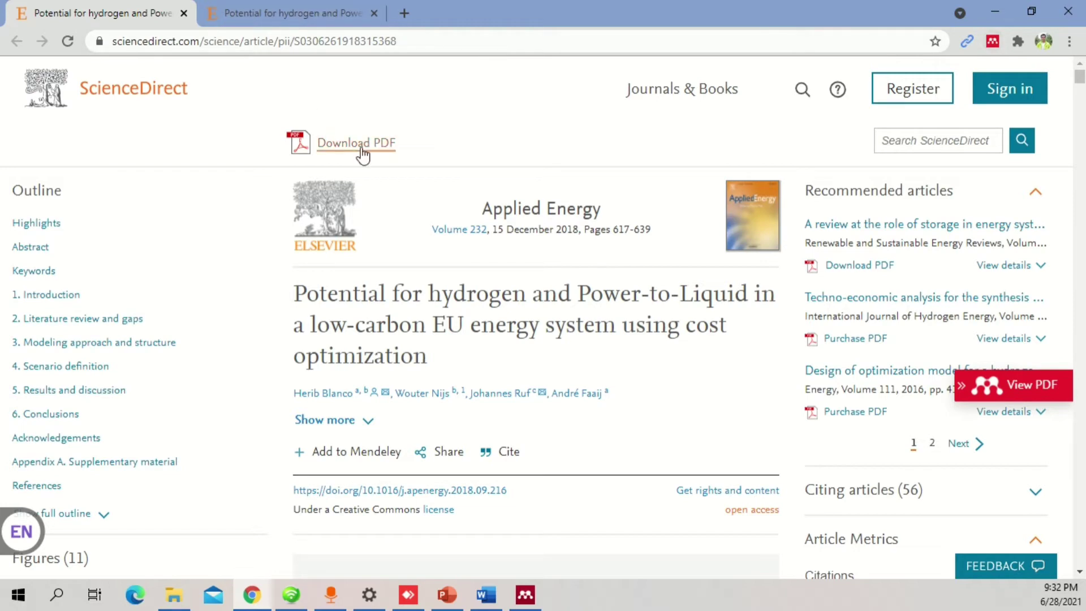
Import the PDF reader page's hydrogen Power-to-Liquid reference into My Library and sync Mendeley Desktop
{"action": "left_click", "coordinate": [317, 10]}
{"action": "scroll", "coordinate": [815, 294], "scroll_direction": "down", "scroll_amount": 7}
{"action": "scroll", "coordinate": [882, 226], "scroll_direction": "up", "scroll_amount": 7}
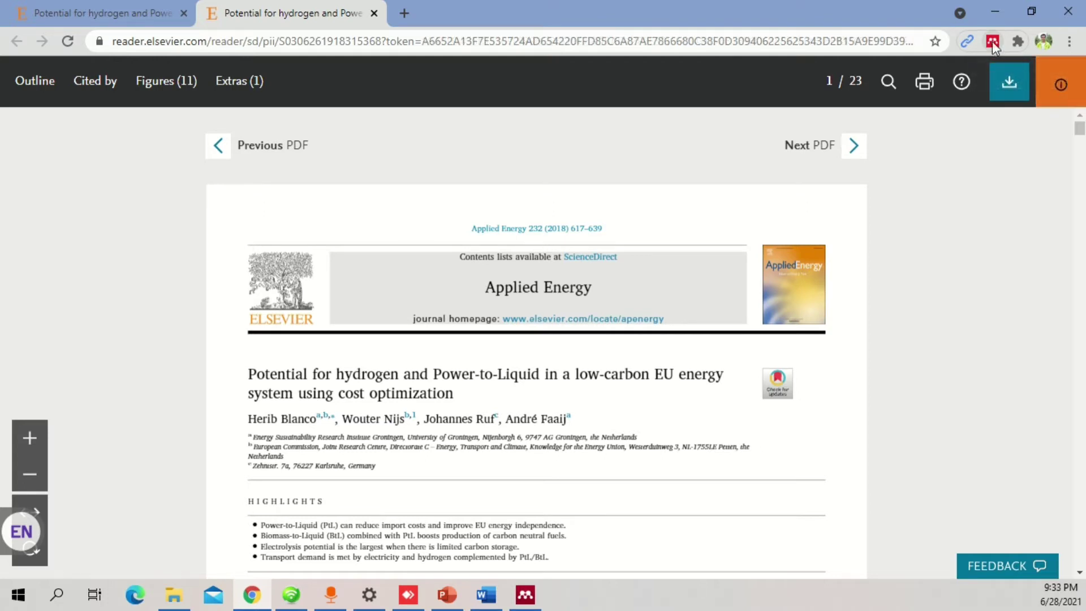
{"action": "left_click", "coordinate": [992, 42]}
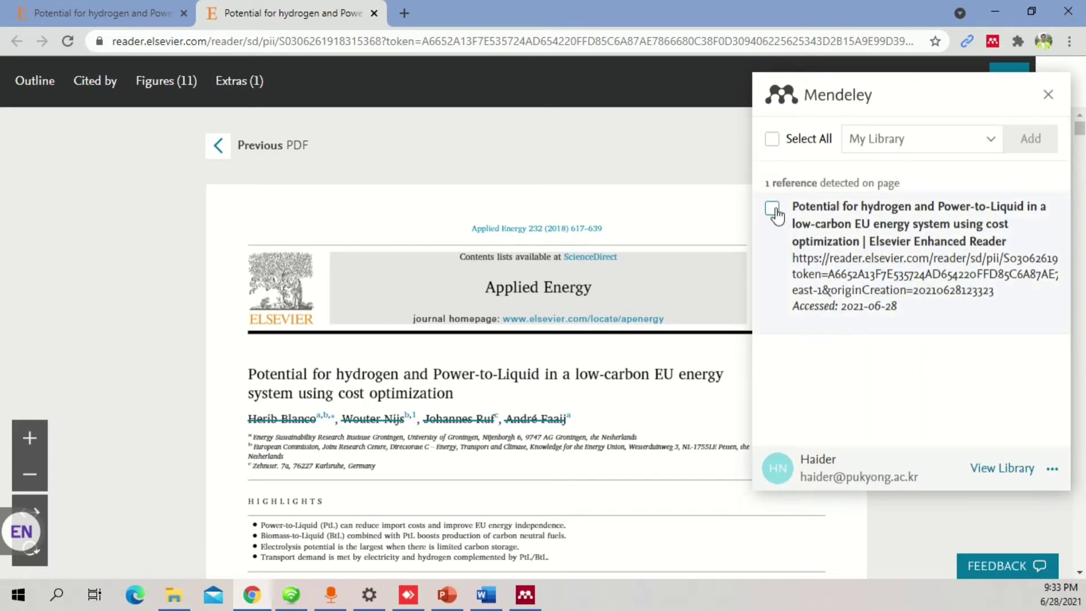
{"action": "left_click", "coordinate": [772, 209]}
{"action": "left_click", "coordinate": [1042, 140]}
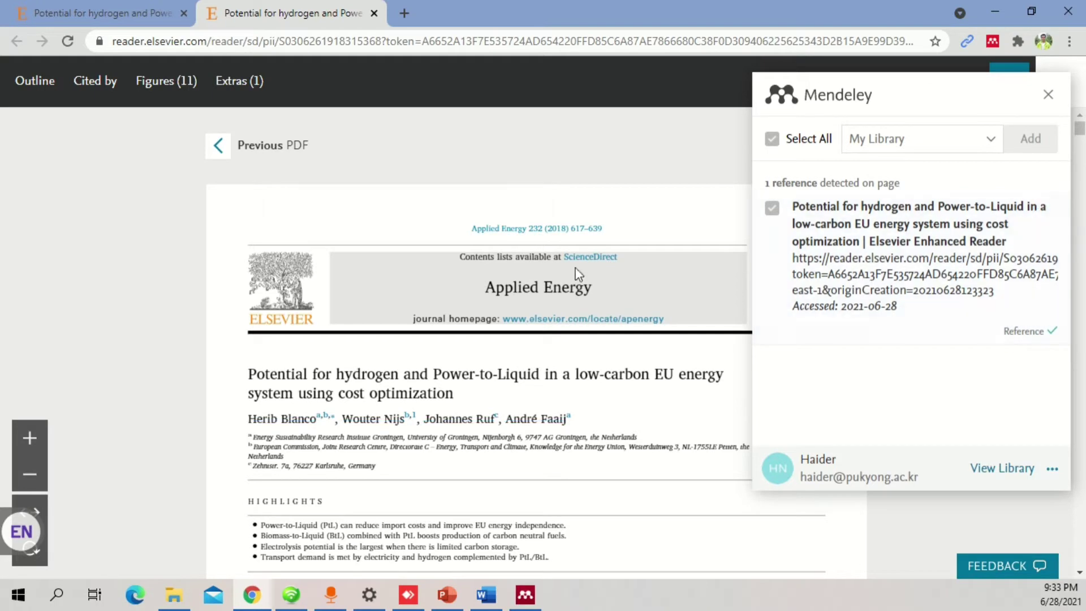
{"action": "left_click", "coordinate": [529, 598]}
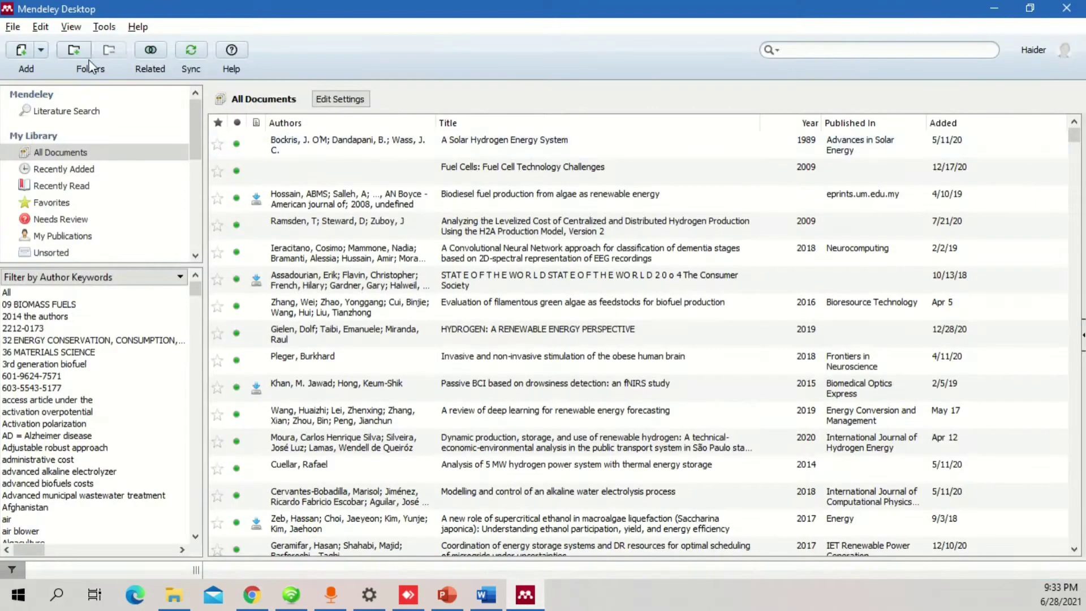
{"action": "left_click", "coordinate": [195, 55]}
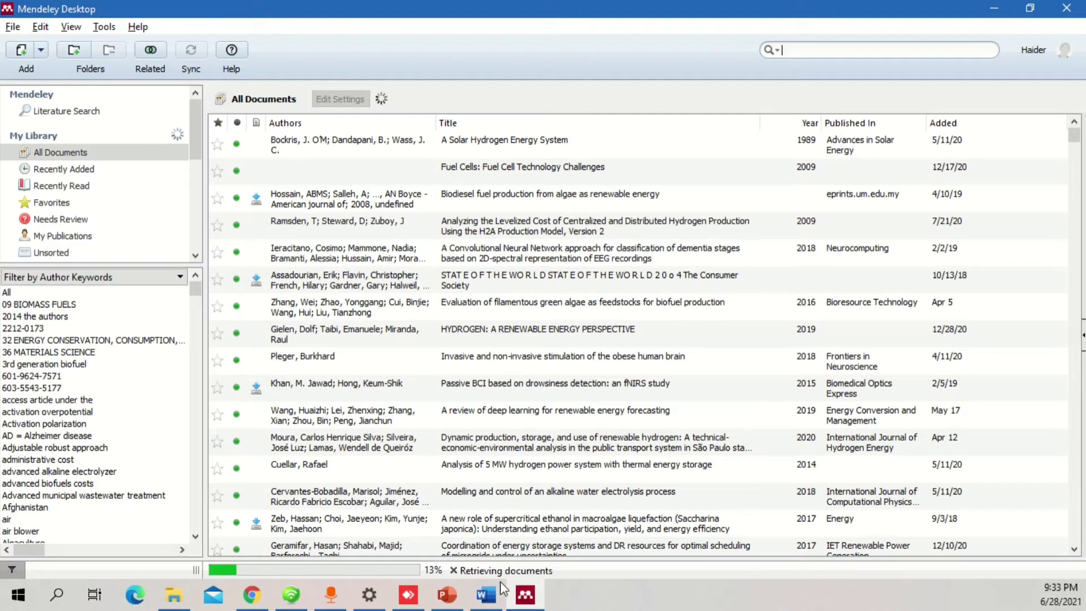
Remove the second Lorem Ipsum paragraph, leaving a single 120-word paragraph above References
{"action": "left_click", "coordinate": [493, 602]}
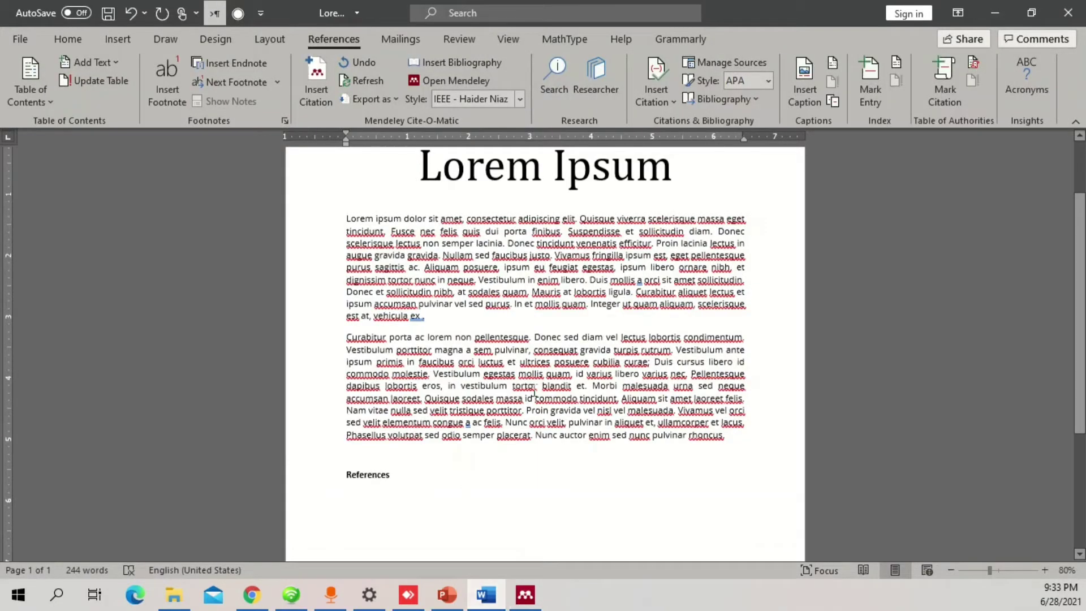
{"action": "scroll", "coordinate": [584, 463], "scroll_direction": "up", "scroll_amount": 1}
{"action": "scroll", "coordinate": [584, 463], "scroll_direction": "up", "scroll_amount": 2}
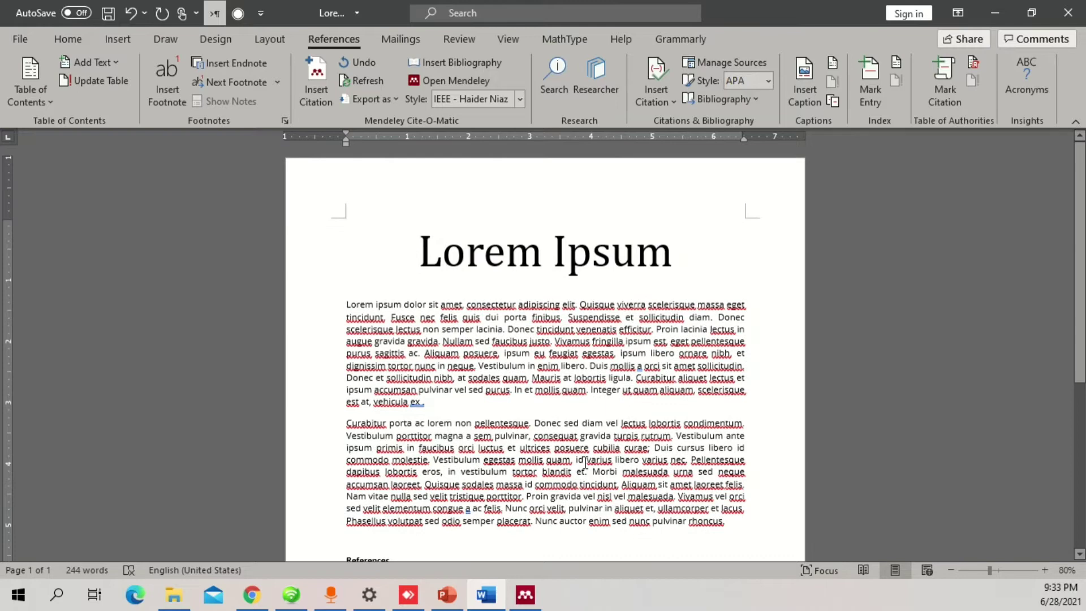
{"action": "scroll", "coordinate": [518, 388], "scroll_direction": "down", "scroll_amount": 1}
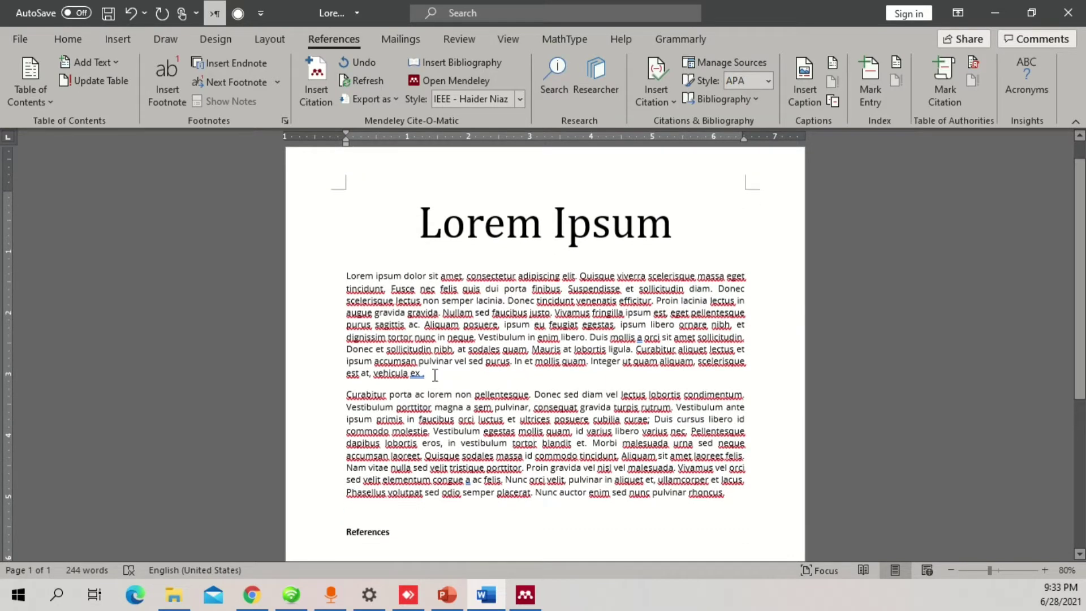
{"action": "scroll", "coordinate": [723, 431], "scroll_direction": "down", "scroll_amount": 1}
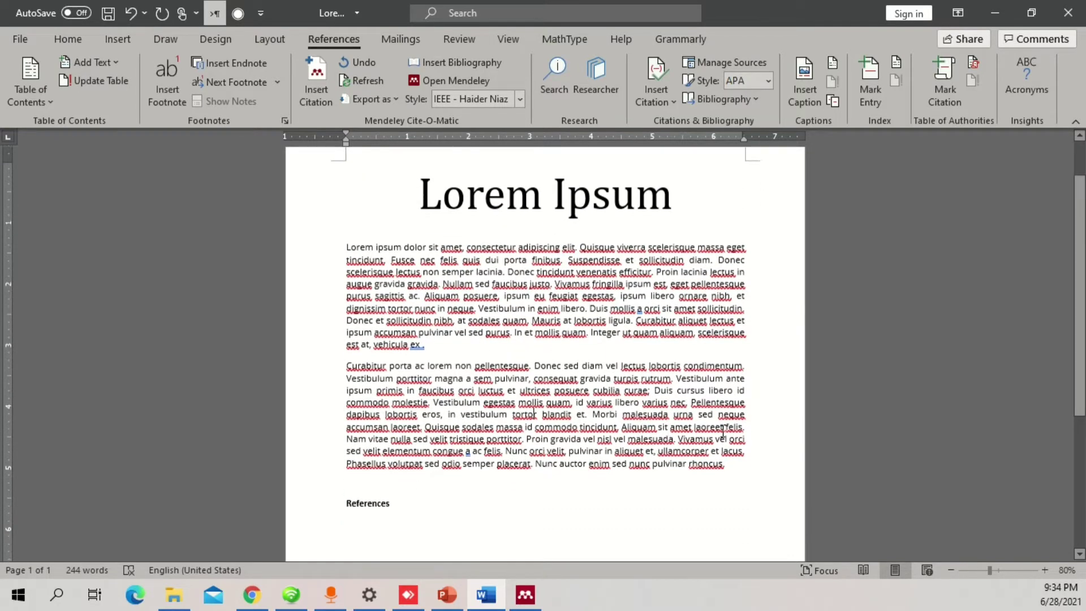
{"action": "left_click_drag", "start_coordinate": [736, 468], "coordinate": [346, 368]}
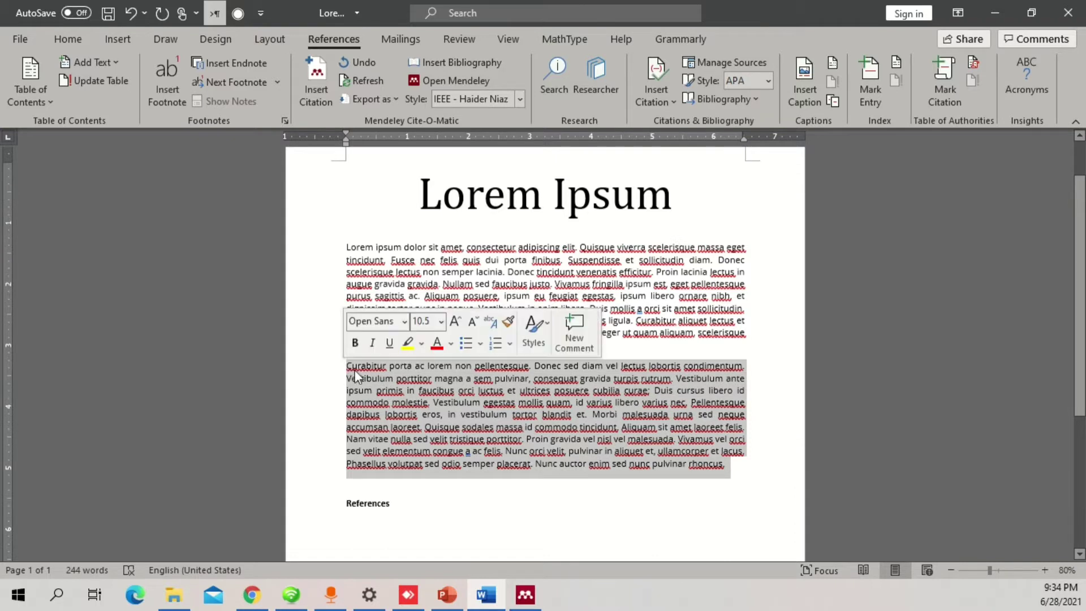
{"action": "key", "text": "BackSpace"}
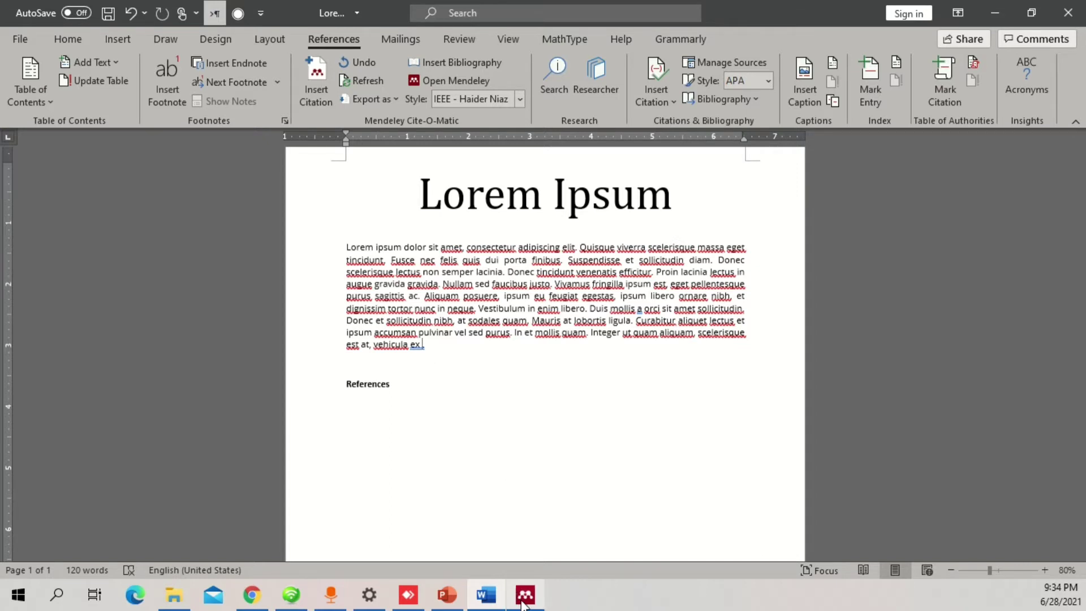
Cite the 'Potential for hydrogen and Power-to-Liquid' paper as IEEE citation [1] ending the paragraph
{"action": "left_click", "coordinate": [317, 79]}
{"action": "type", "text": "Potential for hydrogen and Power-to-Liquid"}
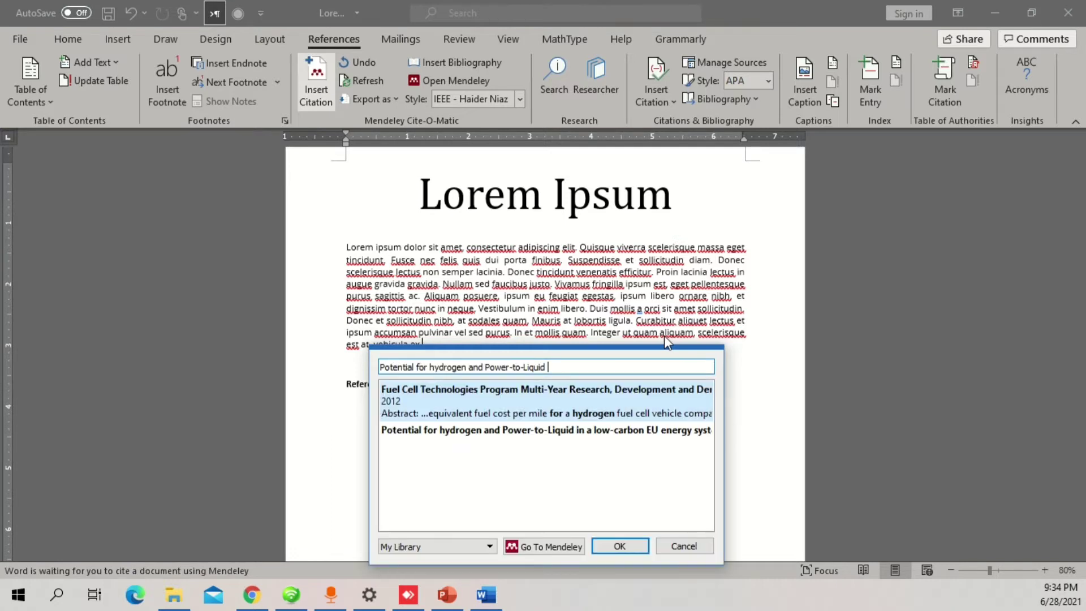
{"action": "left_click", "coordinate": [540, 440]}
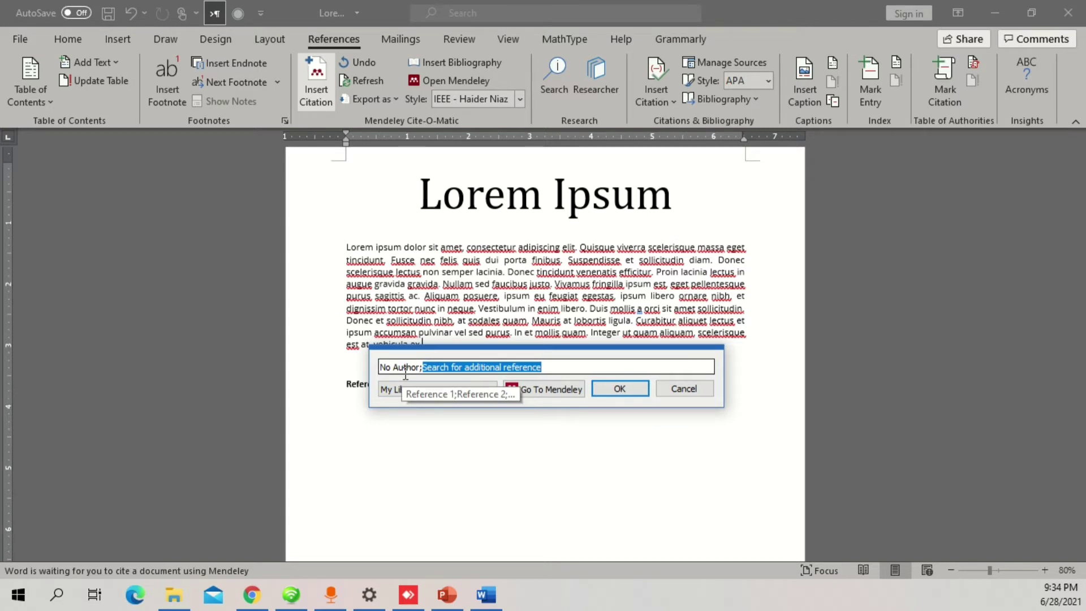
{"action": "left_click", "coordinate": [637, 391]}
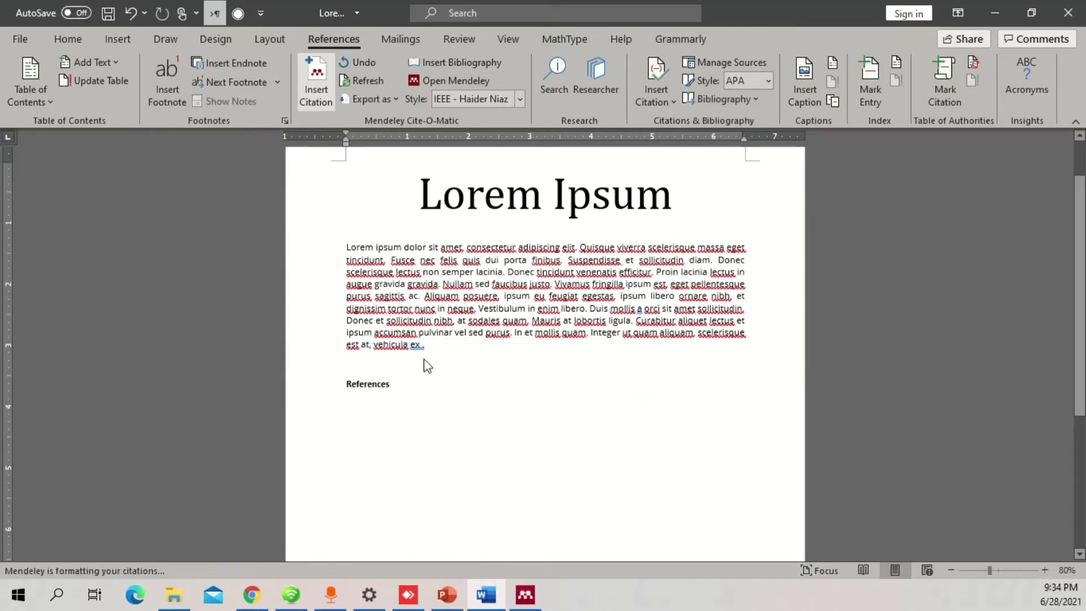
{"action": "left_click", "coordinate": [407, 384]}
Insert the Mendeley bibliography below References, listing entry [1] as an Elsevier Enhanced Reader web page
{"action": "key", "text": "Return"}
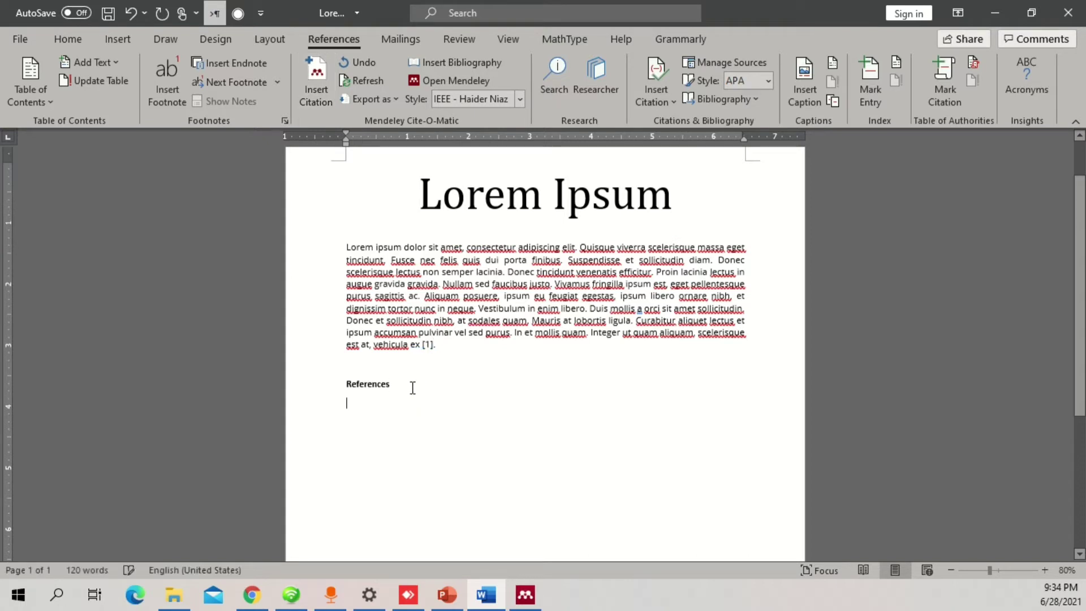
{"action": "left_click", "coordinate": [456, 63]}
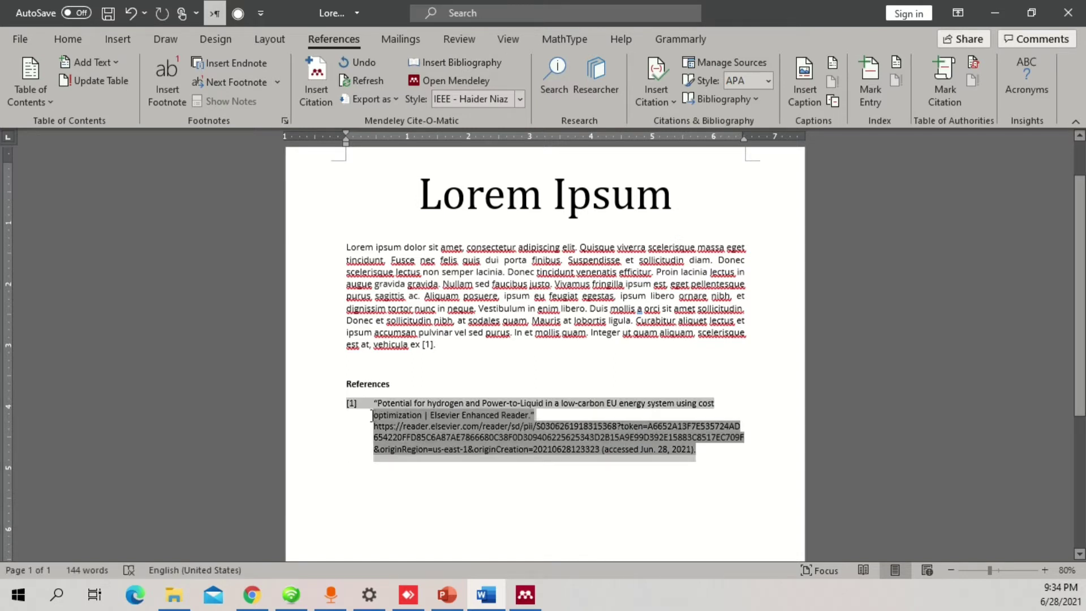
{"action": "left_click", "coordinate": [557, 509]}
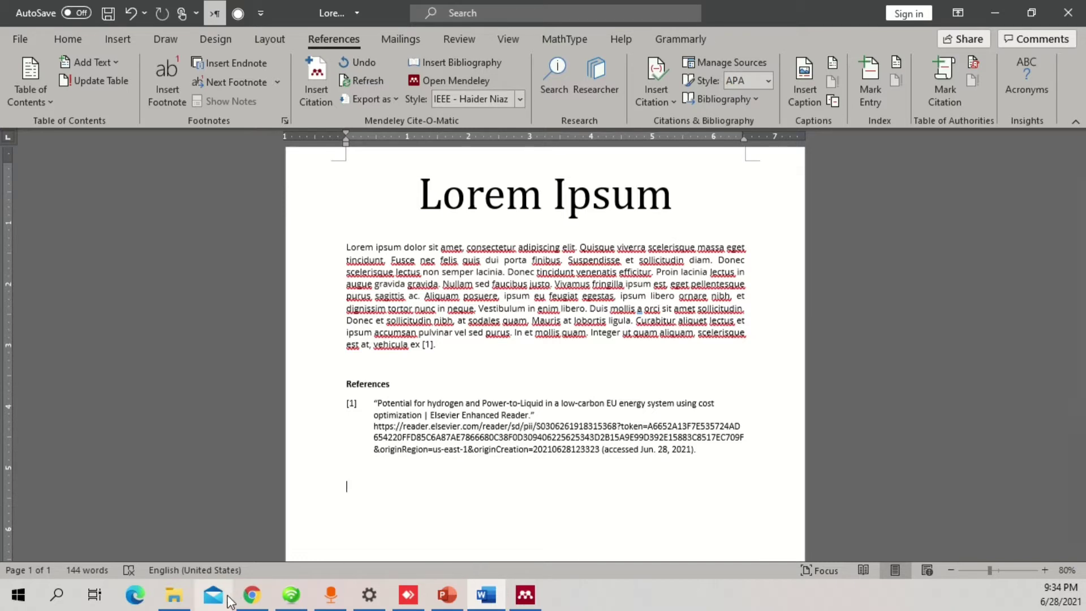
Inspect the saved reference in the Mendeley importer: type Web Page, no authors or date
{"action": "left_click", "coordinate": [251, 594]}
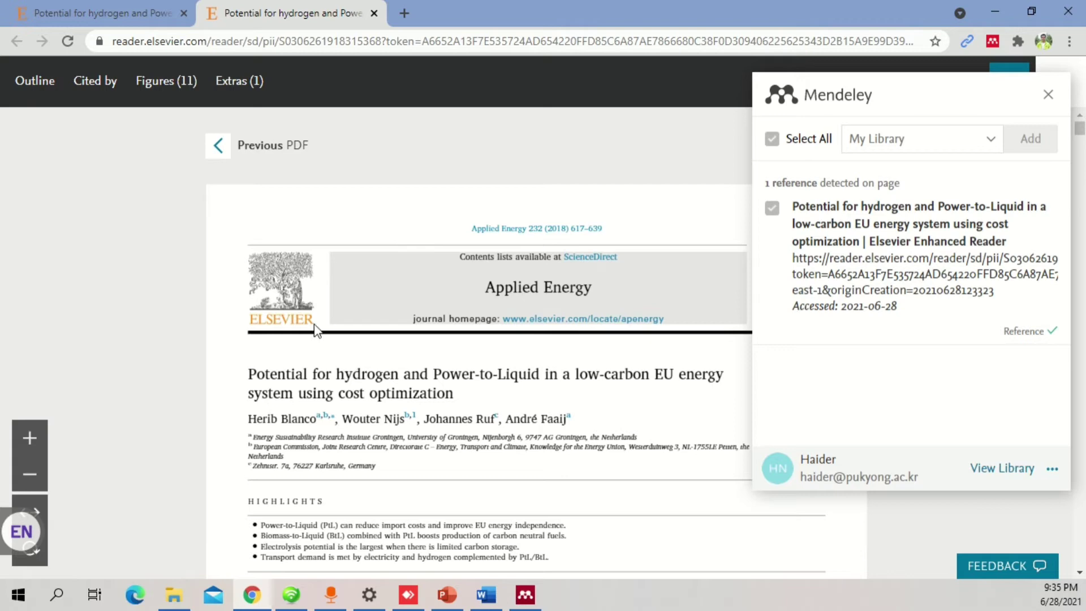
{"action": "left_click", "coordinate": [895, 236]}
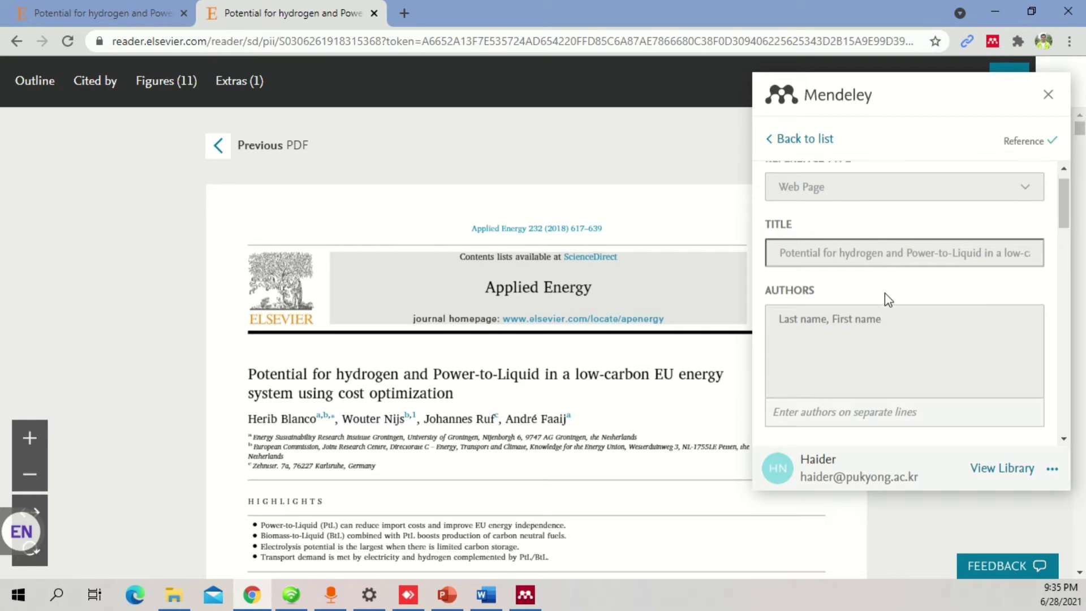
{"action": "scroll", "coordinate": [882, 299], "scroll_direction": "down", "scroll_amount": 6}
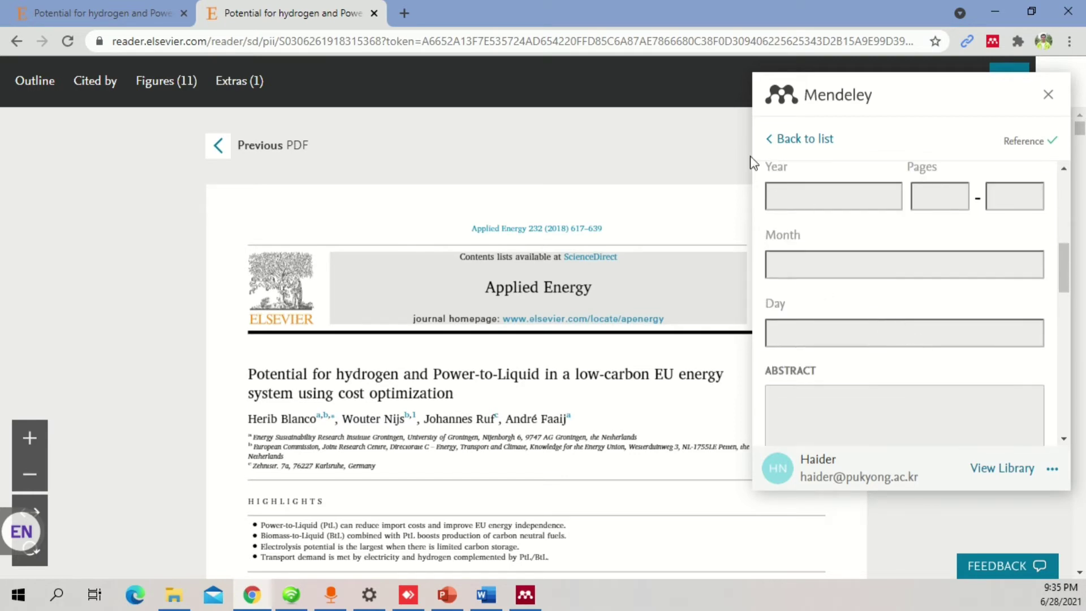
Reopen the Mendeley importer on the article page and compare it with the PDF reader's reference
{"action": "left_click", "coordinate": [175, 18]}
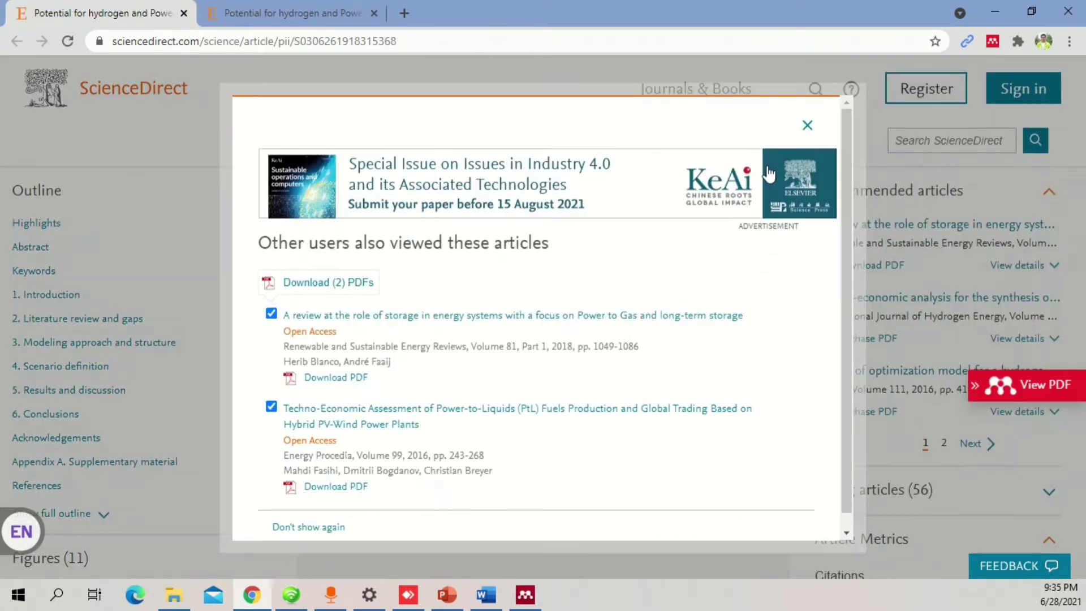
{"action": "left_click", "coordinate": [807, 125]}
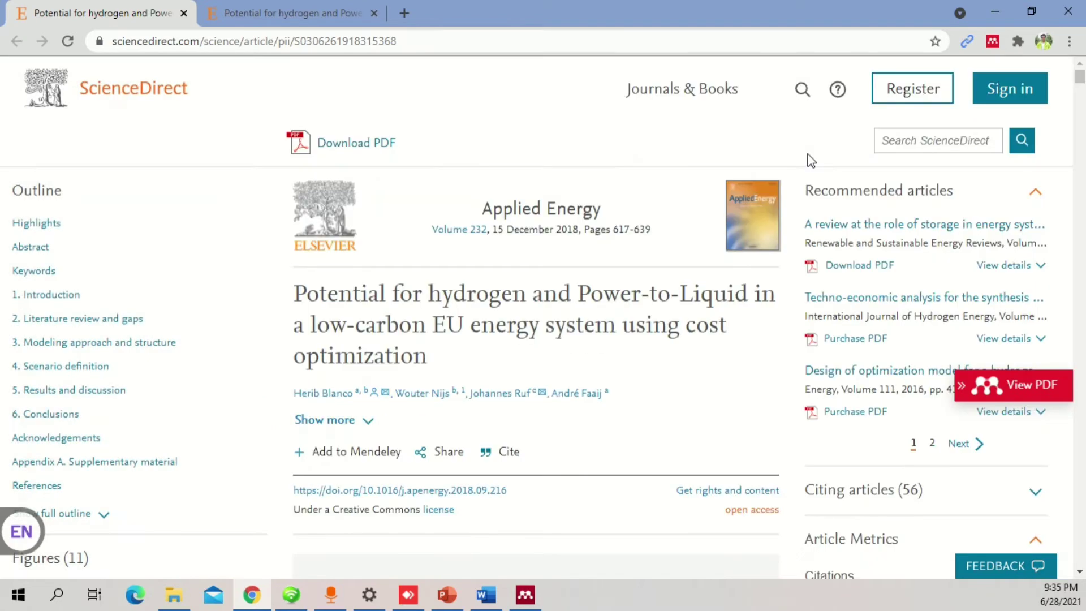
{"action": "left_click", "coordinate": [993, 41]}
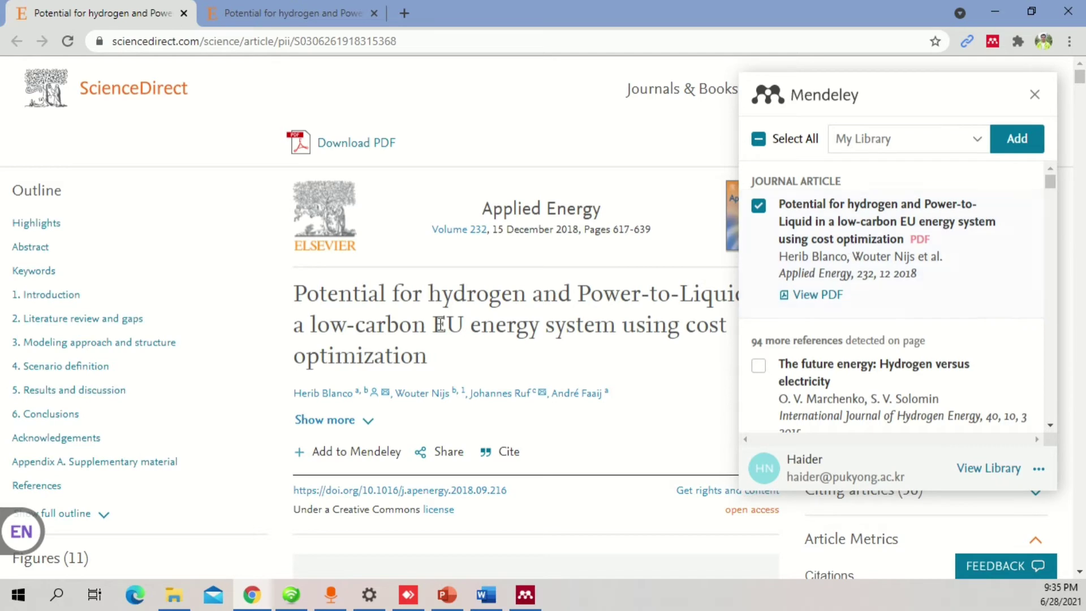
{"action": "key", "text": "ctrl+Tab"}
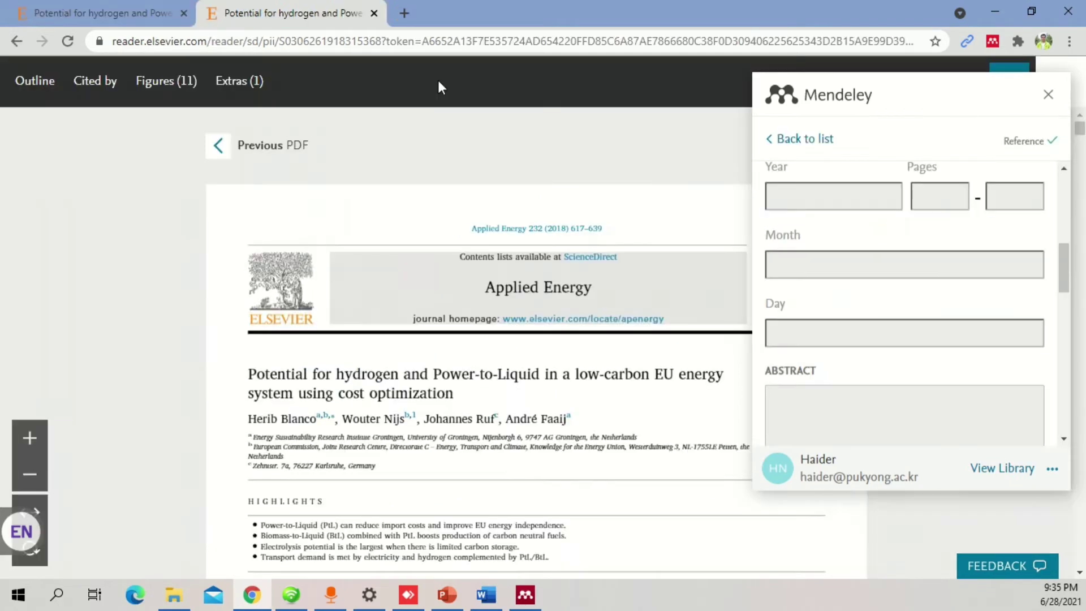
{"action": "left_click", "coordinate": [776, 138]}
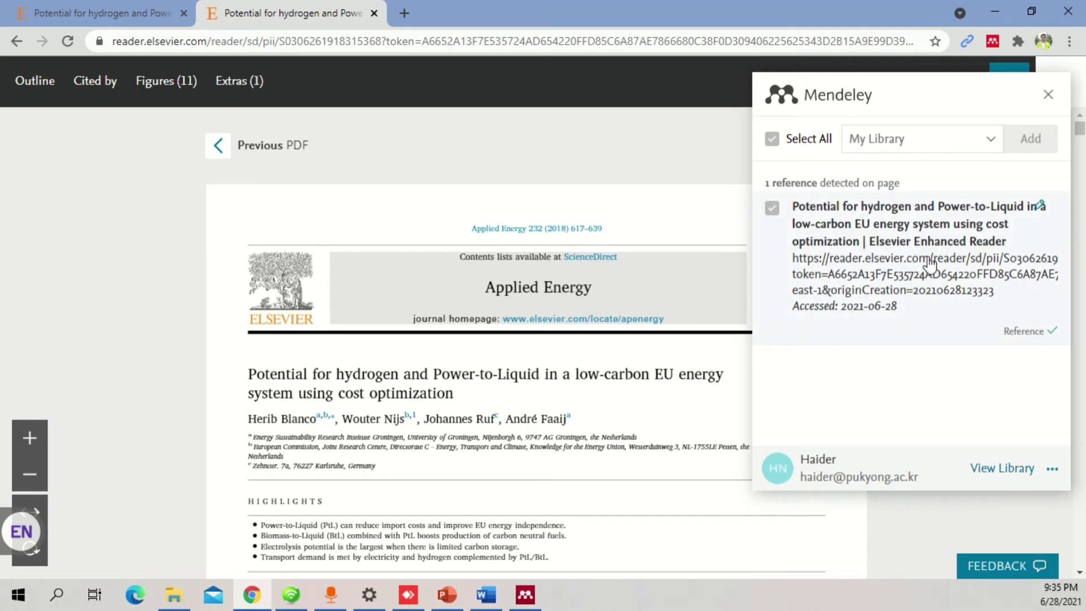
Add the paper as a journal article to the library, sync Mendeley, and return to Word
{"action": "left_click", "coordinate": [140, 8]}
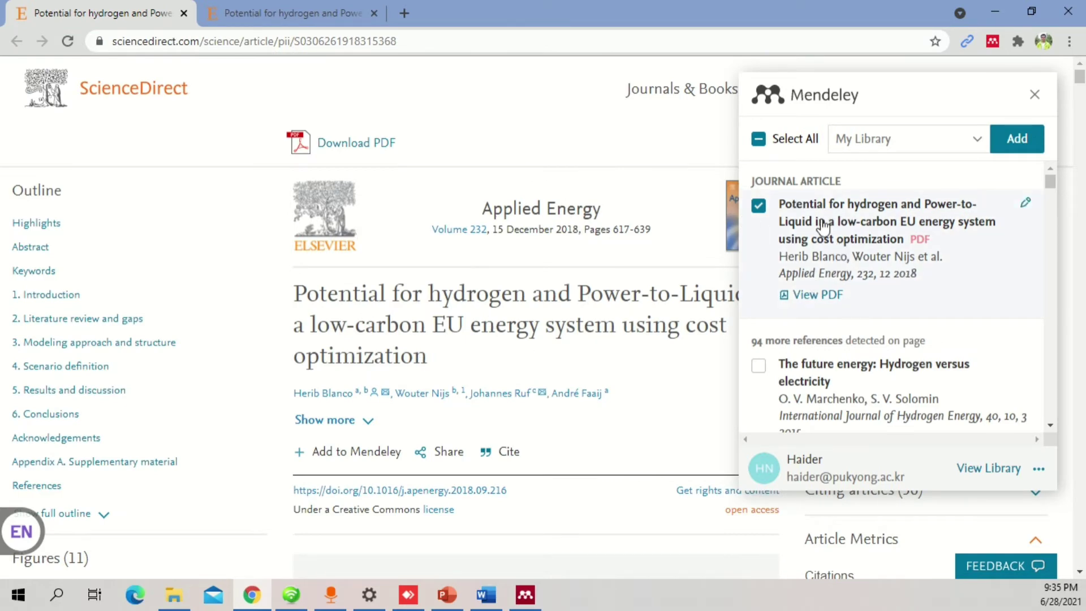
{"action": "left_click", "coordinate": [1026, 153]}
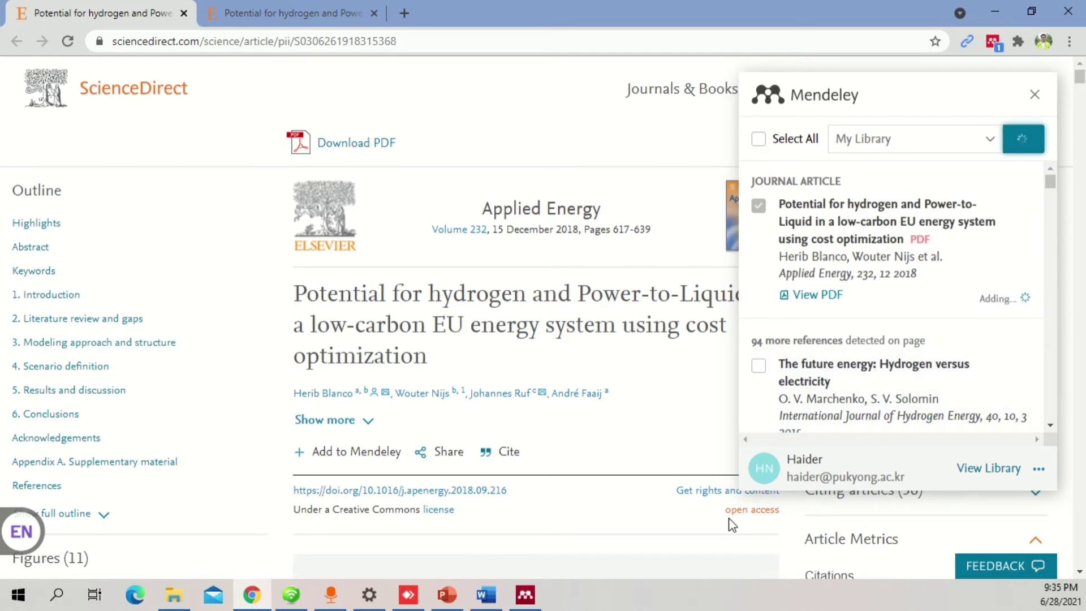
{"action": "left_click", "coordinate": [525, 594]}
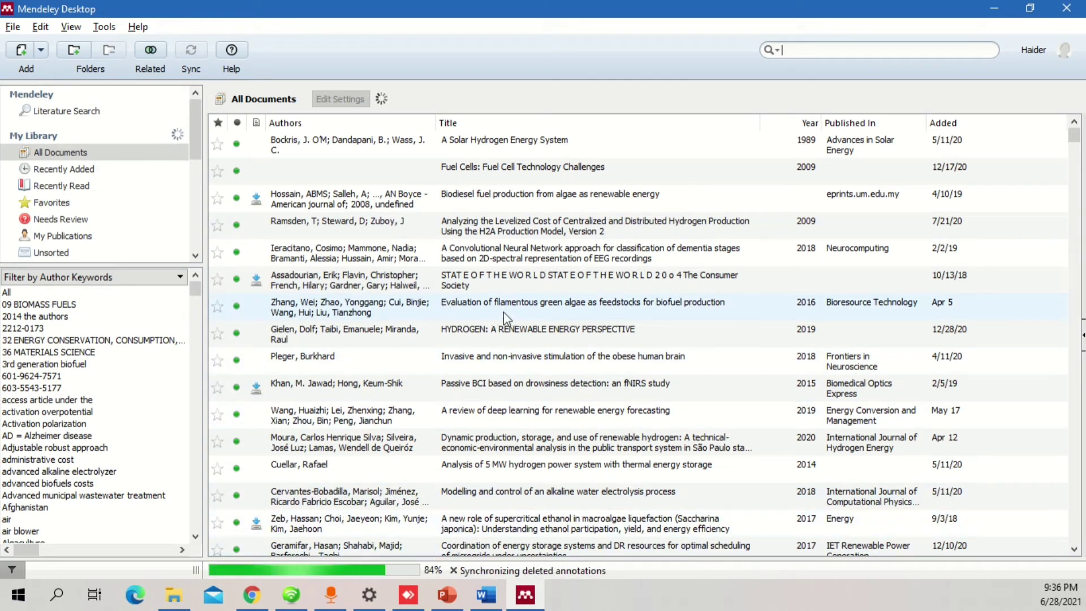
{"action": "left_click", "coordinate": [480, 605]}
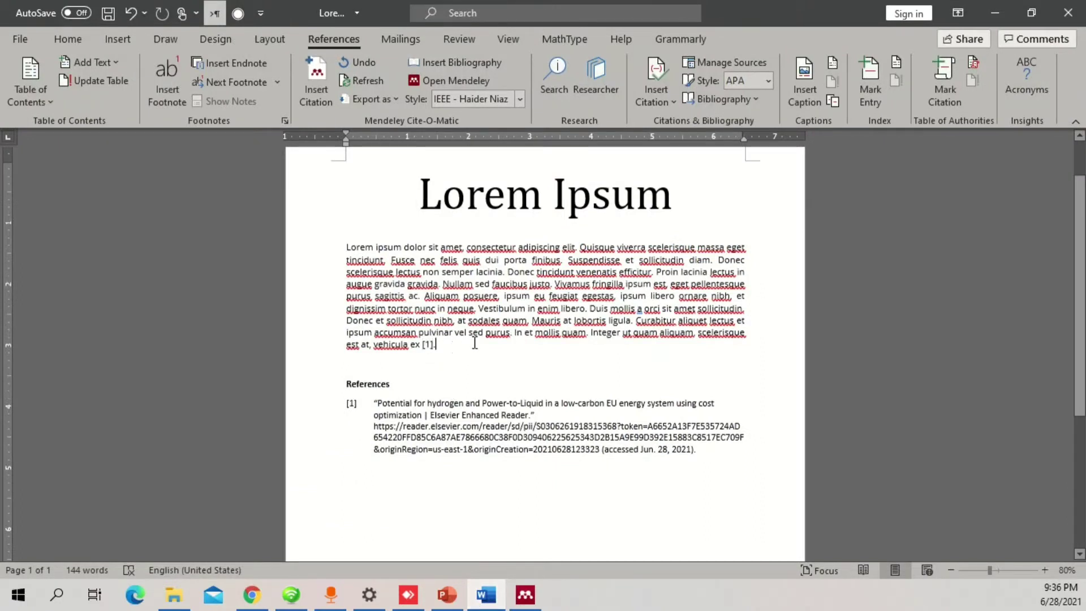
Duplicate a passage of the paragraph after the [1]. citation
{"action": "left_click_drag", "start_coordinate": [586, 332], "coordinate": [500, 306]}
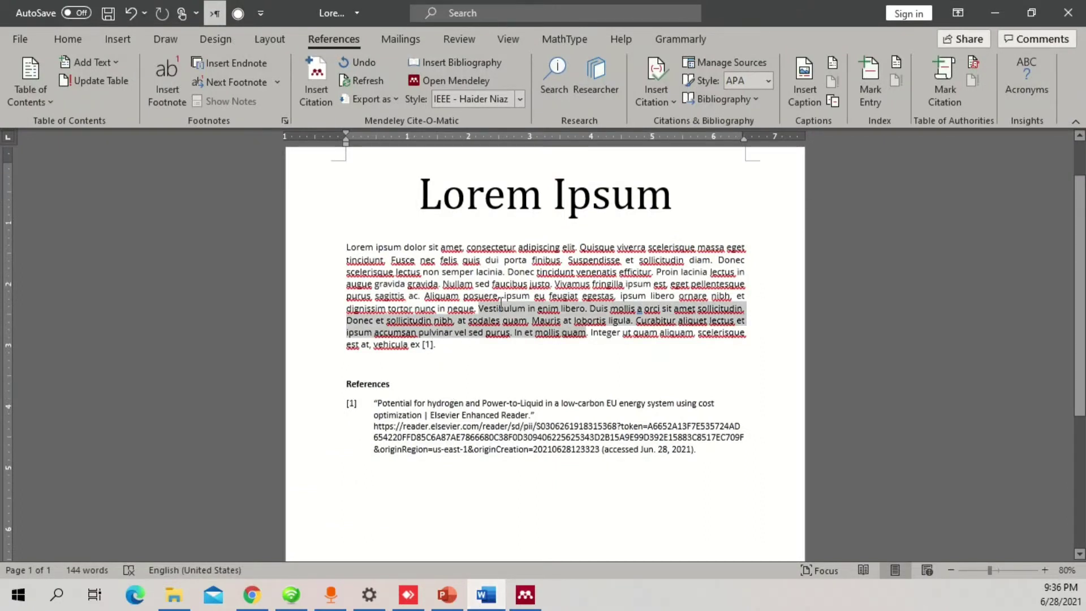
{"action": "left_click", "coordinate": [452, 349]}
{"action": "type", "text": "posuere, ipsum eu feugiat egestas, ipsum libero ornare nibh, et dignissim tortor nunc in neque. Vestibulum in enim libero. Duis mollis a orci sit amet sollicitudin. Donec et sollicitudin nibh, at sodales quam. Mauris at lobortis ligula. Curabitur aliquet lectus et ipsum accumsan pulvinar vel sed purus. In et mollis quam."}
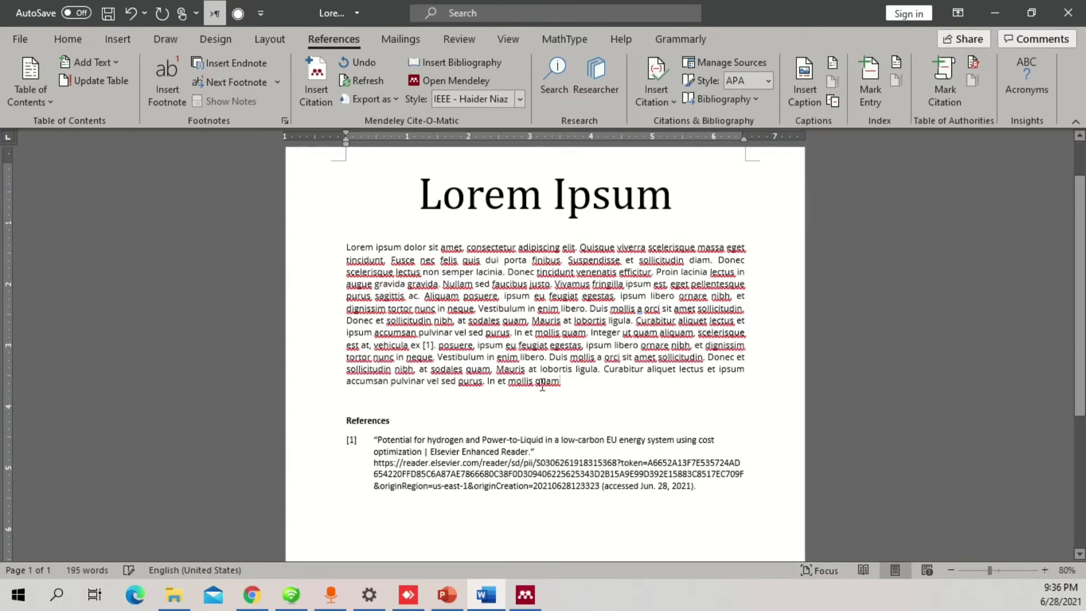
Insert citation [2] for the paper's journal-article entry, found by searching the author's name
{"action": "left_click", "coordinate": [334, 89]}
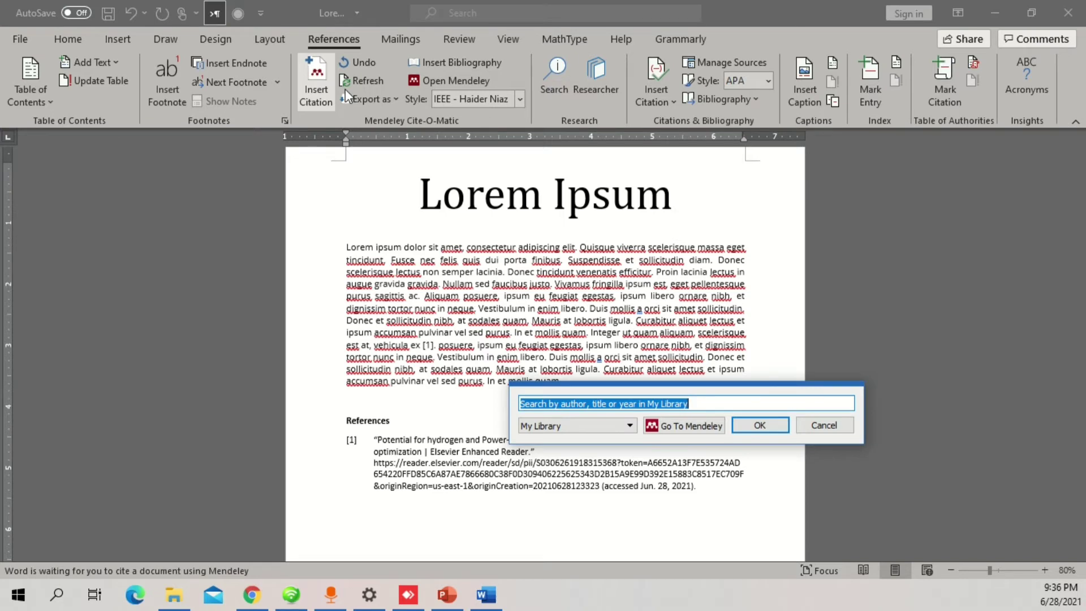
{"action": "type", "text": "posuere, ipsum eu feugiat egestas, ipsum libero ornare nibh, et dignissim tortor nunc in neque. Vestibulum in enim libero. Duis mollis a orci sit amet sollicitudin. Donec et sollicitudin nibh, at sodales quam. Mauris at lobortis ligula. Curabitur aliquet lectus et ipsum accumsan pulvinar vel sed purus. In et mollis quam."}
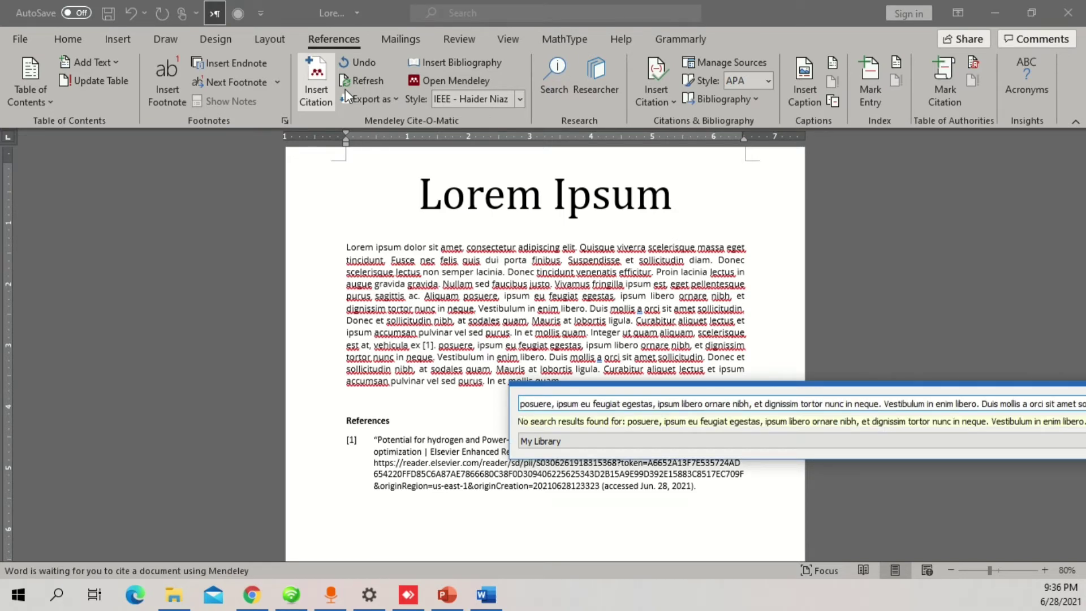
{"action": "key", "text": "ctrl+z"}
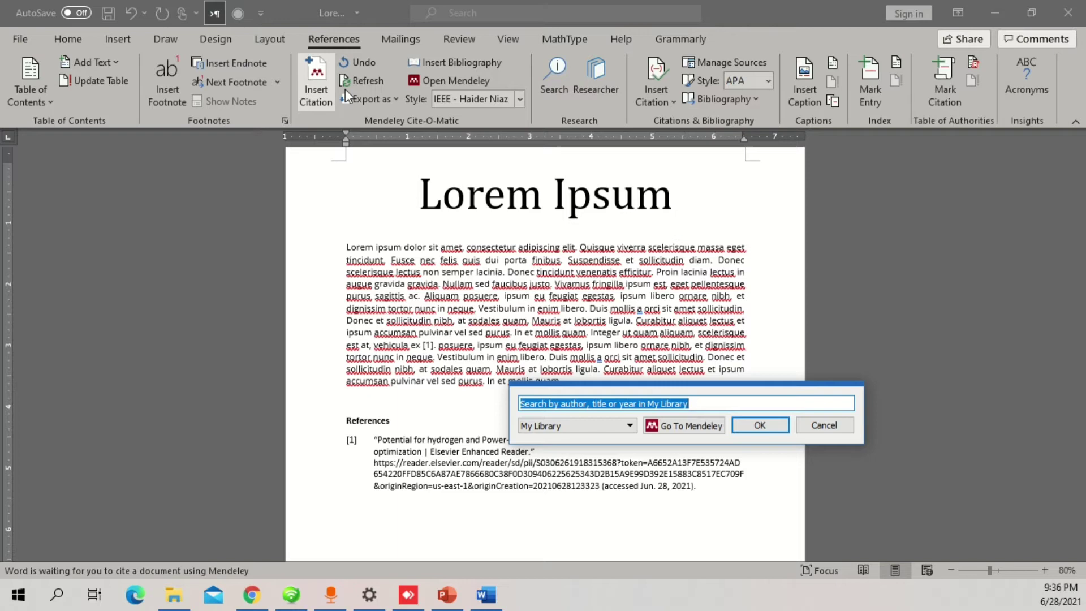
{"action": "type", "text": "pote"}
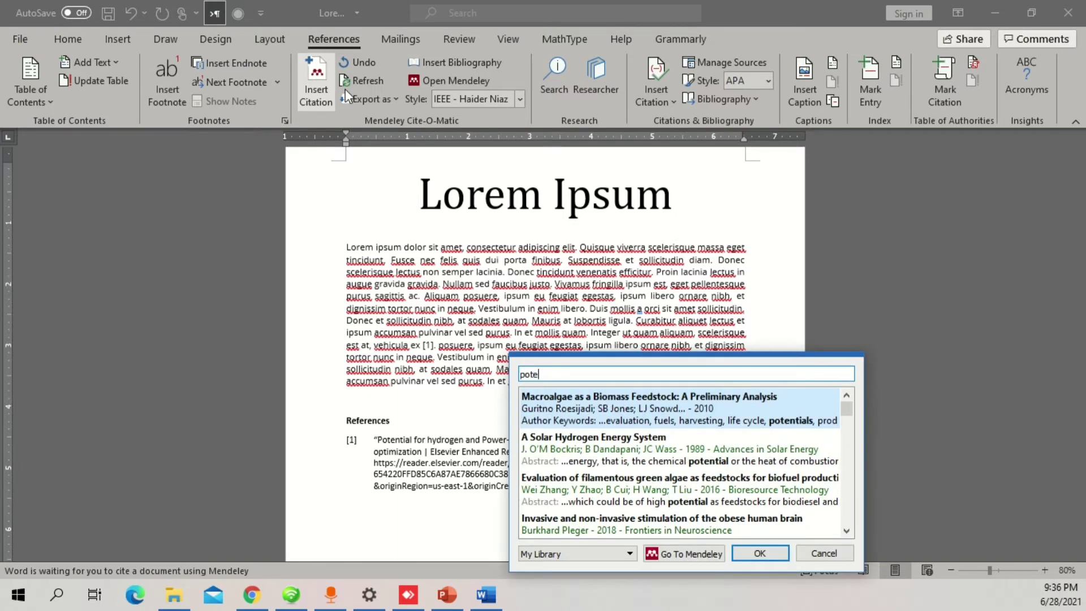
{"action": "type", "text": "ntial for hy"}
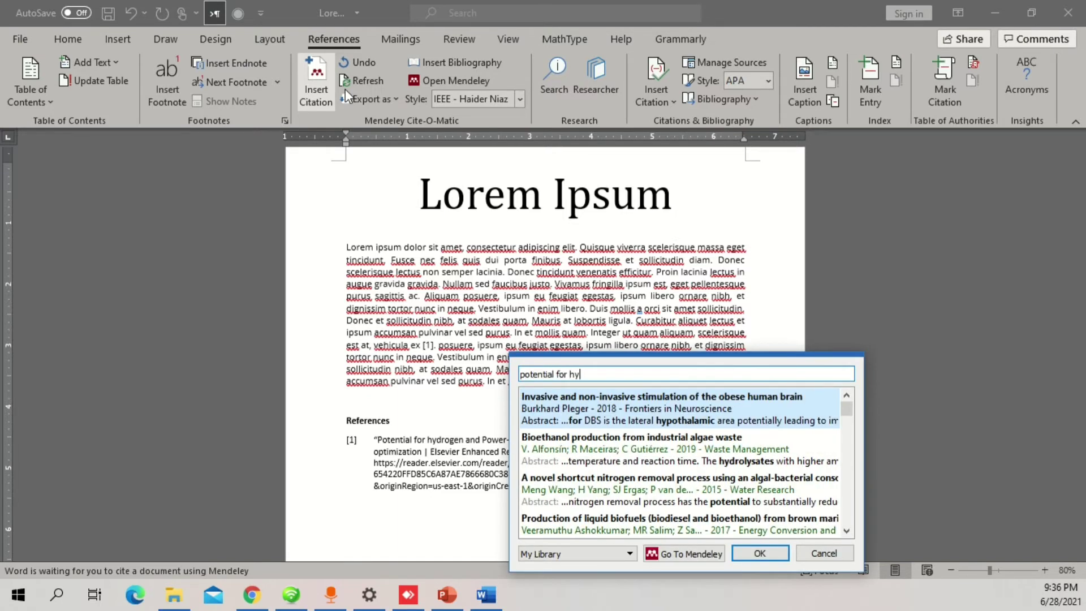
{"action": "key", "text": "ctrl+a"}
{"action": "type", "text": "herib"}
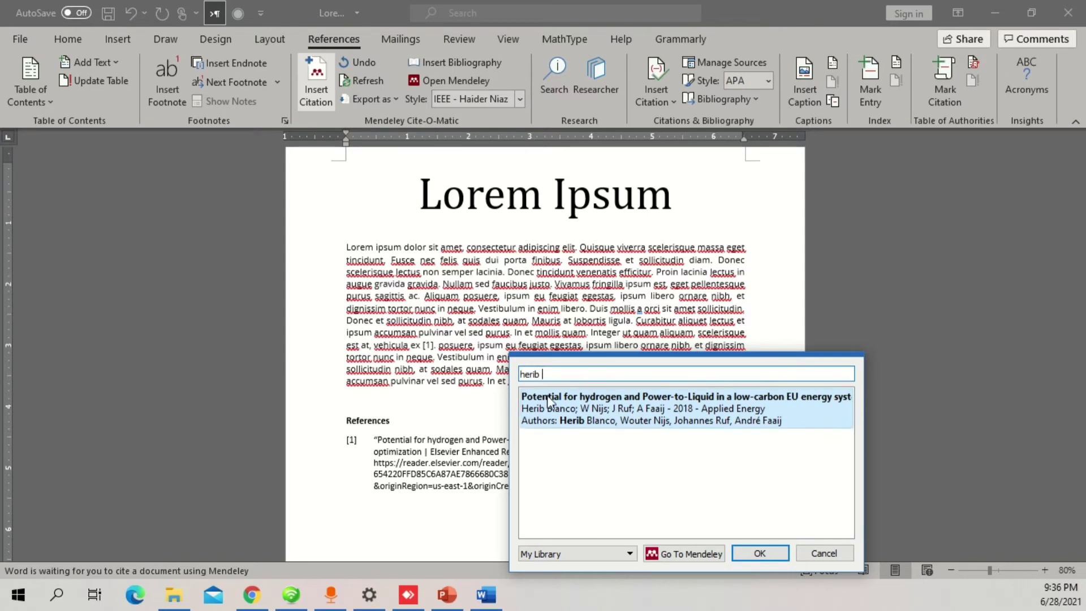
{"action": "left_click", "coordinate": [601, 415]}
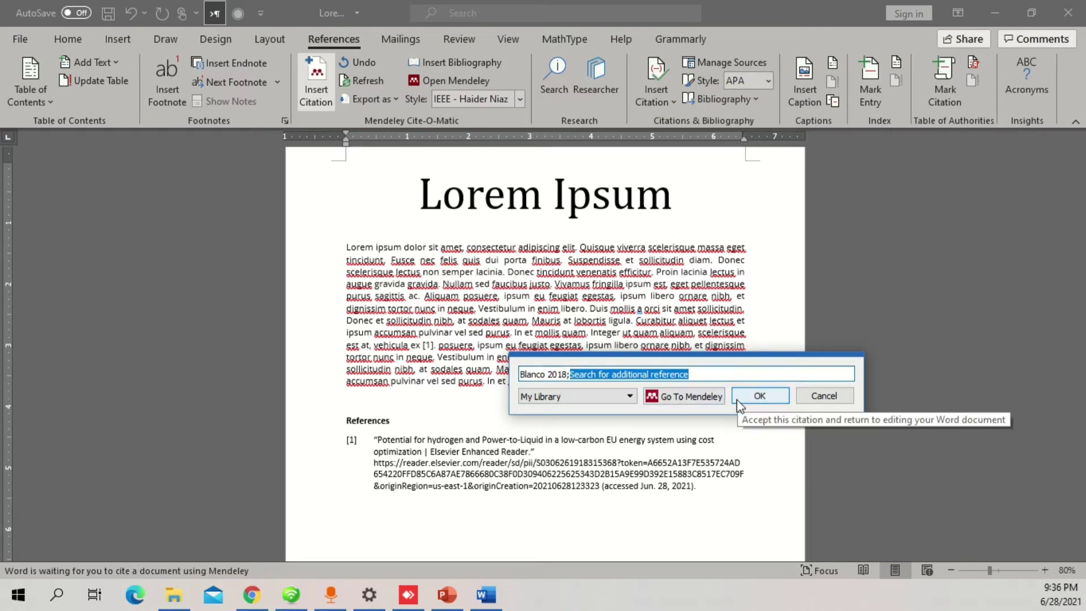
{"action": "left_click", "coordinate": [759, 396]}
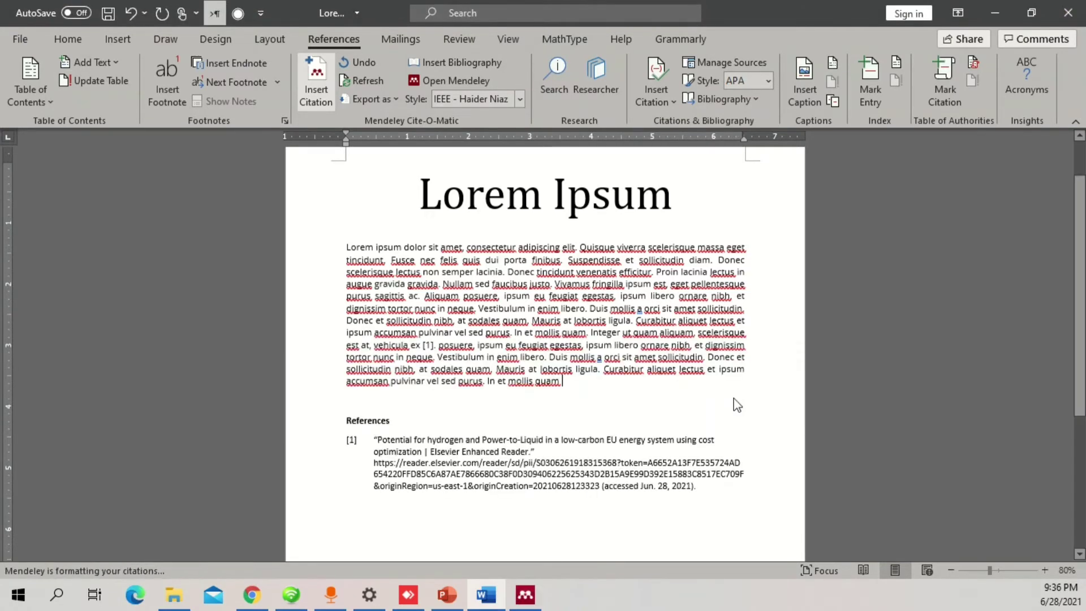
Select and compare the text of reference entries [1] and [2]
{"action": "scroll", "coordinate": [638, 376], "scroll_direction": "down", "scroll_amount": 2}
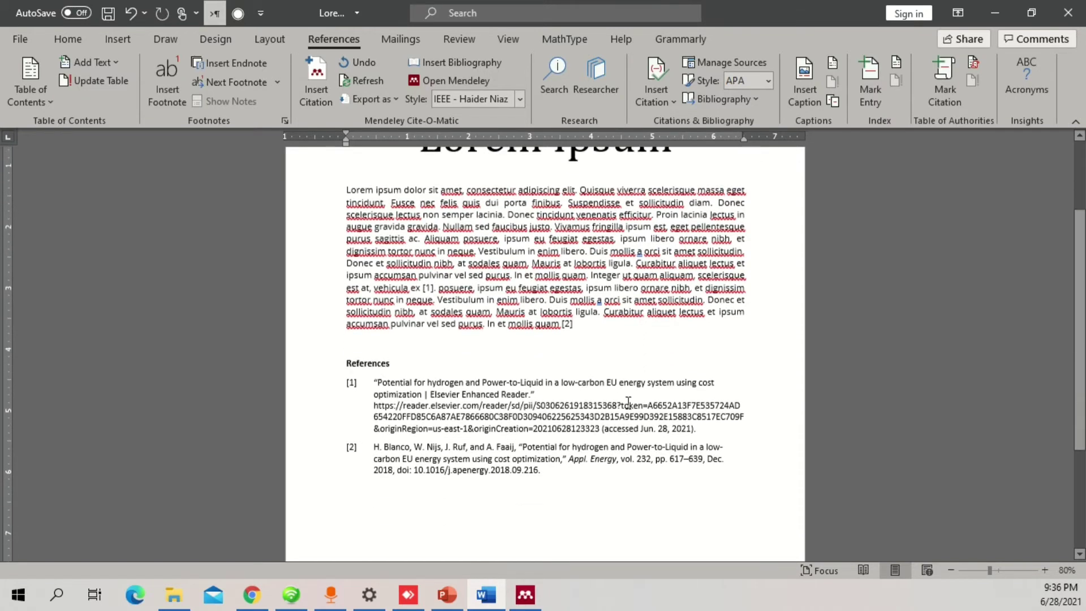
{"action": "left_click_drag", "start_coordinate": [566, 478], "coordinate": [346, 447]}
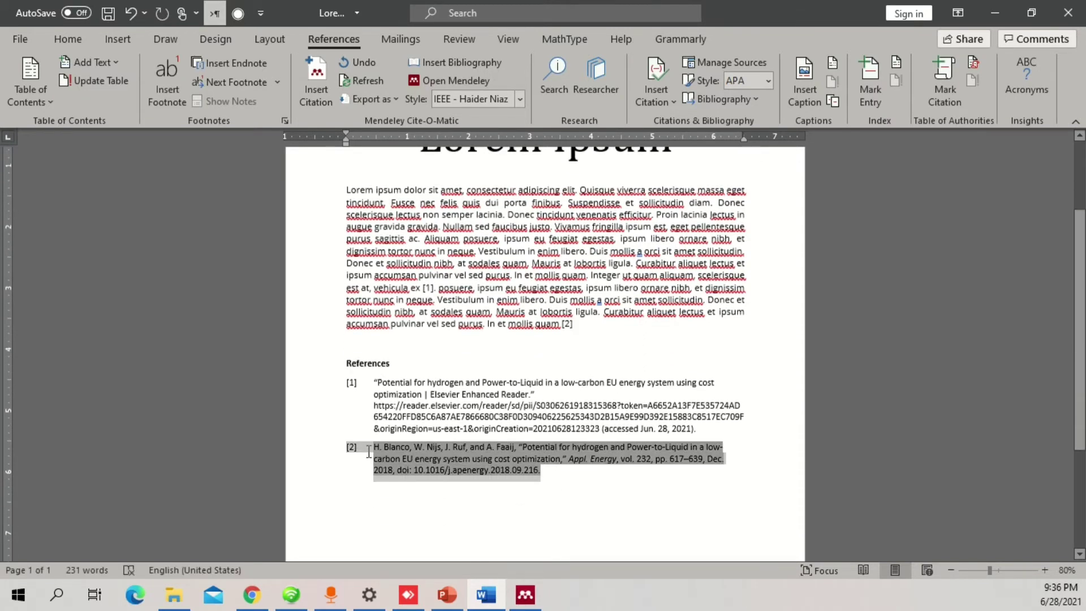
{"action": "left_click", "coordinate": [439, 501]}
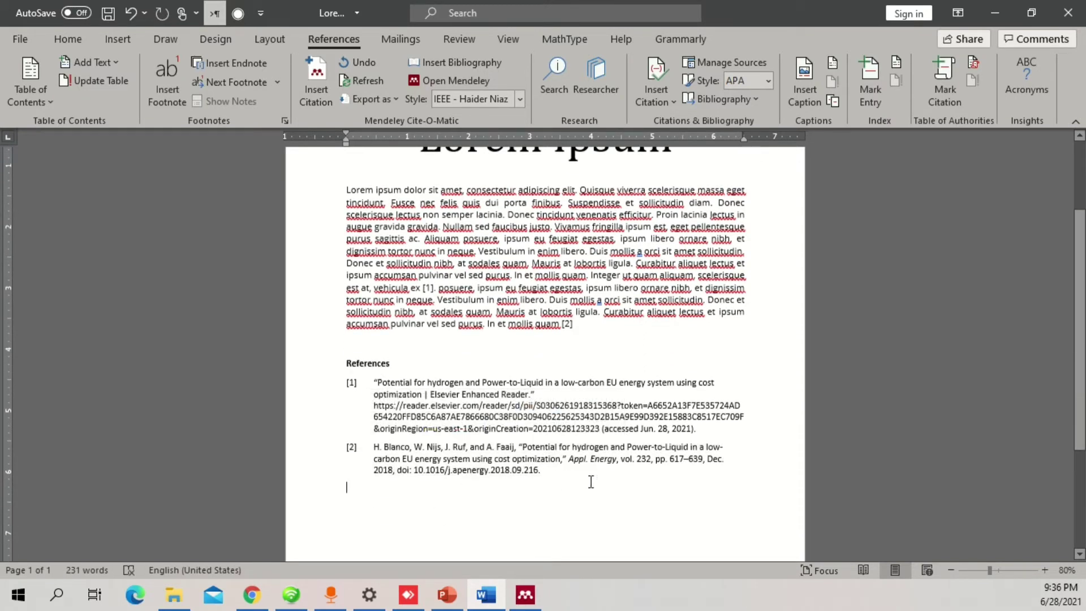
{"action": "scroll", "coordinate": [577, 459], "scroll_direction": "up", "scroll_amount": 4}
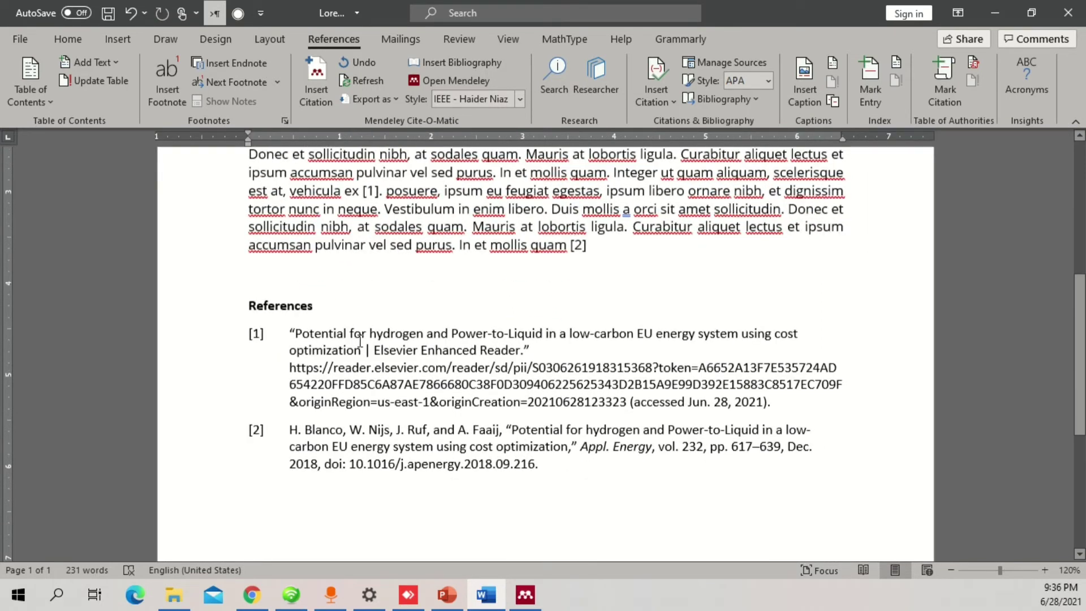
{"action": "left_click_drag", "start_coordinate": [290, 331], "coordinate": [538, 467]}
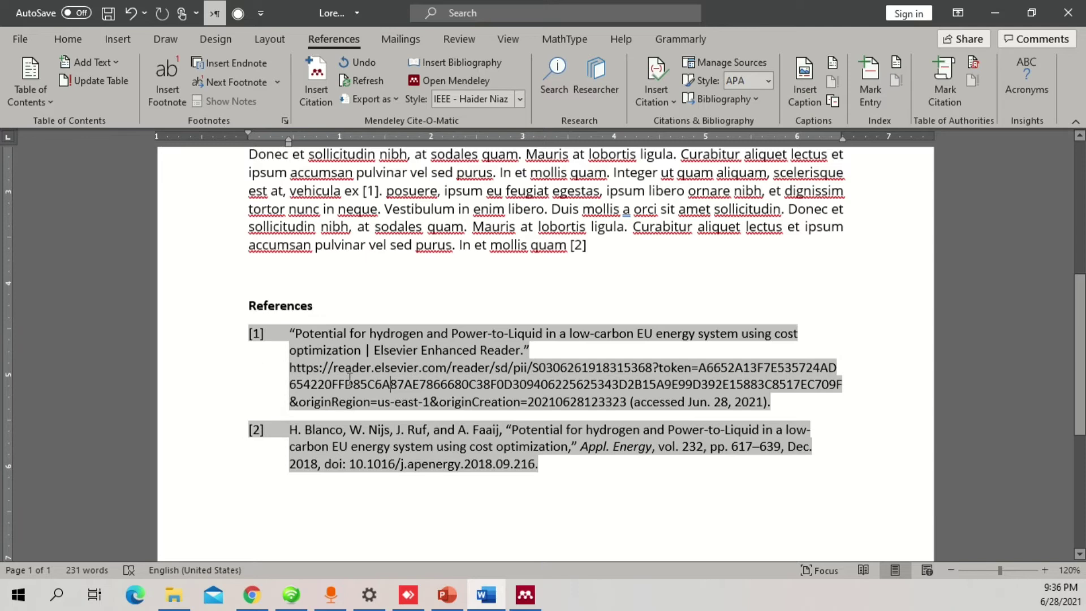
{"action": "left_click", "coordinate": [629, 527]}
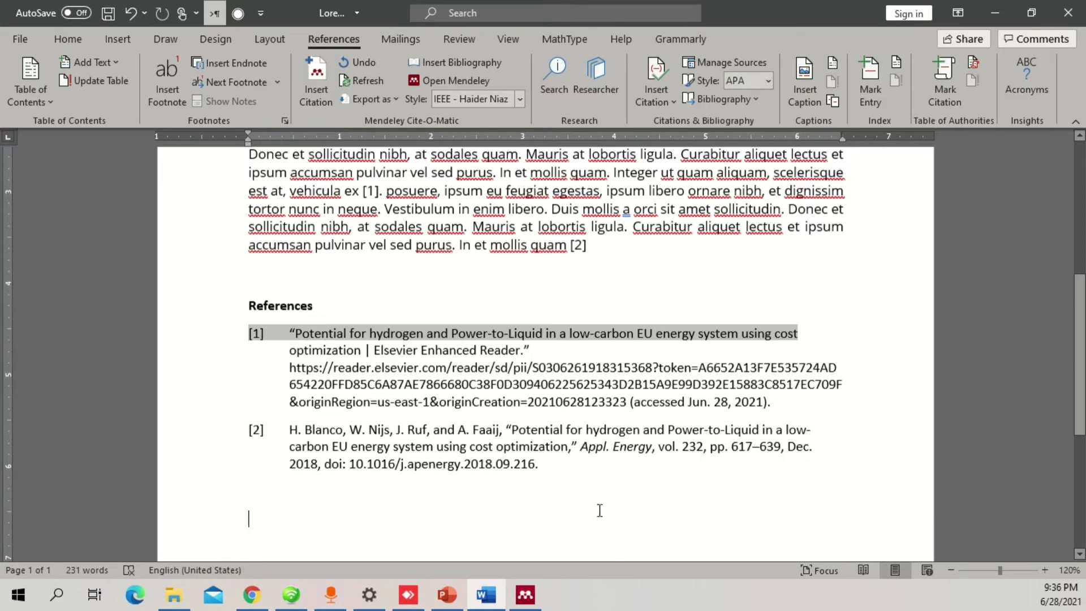
{"action": "left_click_drag", "start_coordinate": [291, 433], "coordinate": [786, 451]}
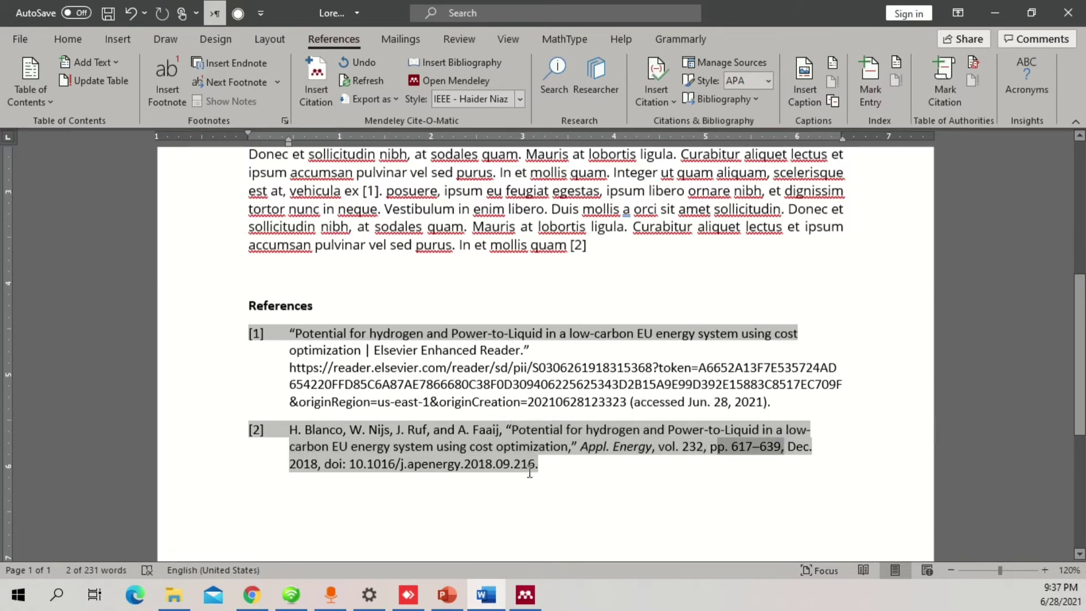
{"action": "left_click", "coordinate": [293, 464]}
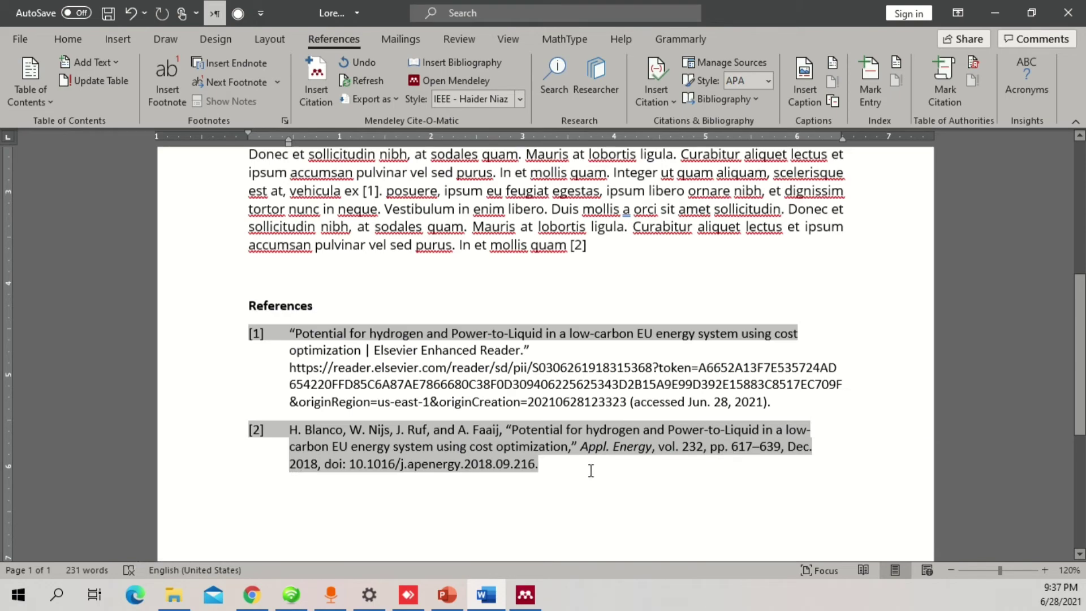
Review both references and the body paragraph, leaving the cursor in reference [1]
{"action": "scroll", "coordinate": [594, 471], "scroll_direction": "up", "scroll_amount": 1}
{"action": "scroll", "coordinate": [634, 382], "scroll_direction": "down", "scroll_amount": 3, "text": "ctrl"}
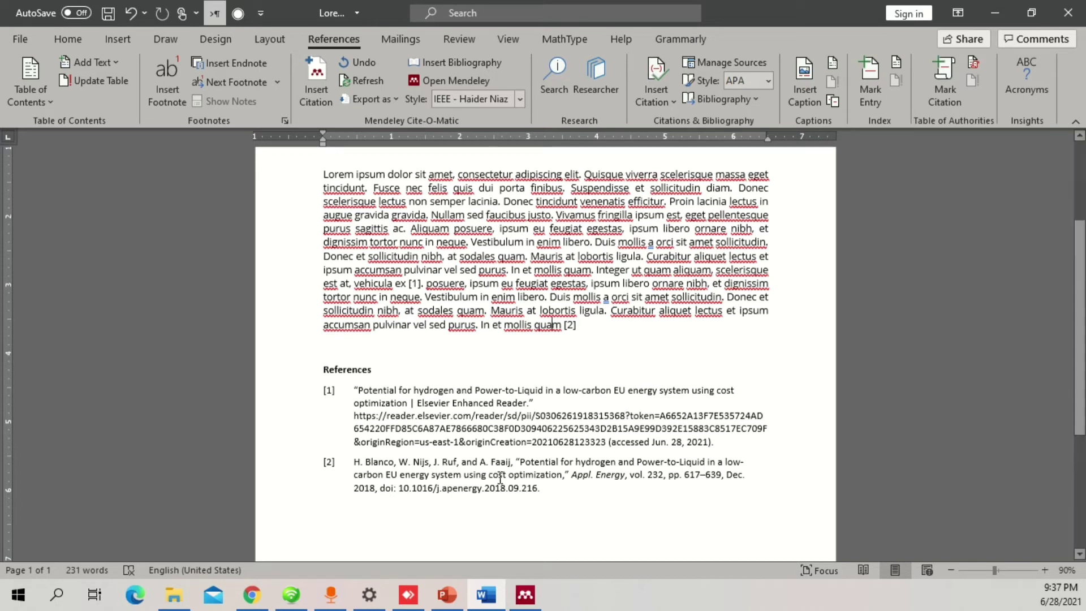
{"action": "left_click_drag", "start_coordinate": [563, 494], "coordinate": [355, 391]}
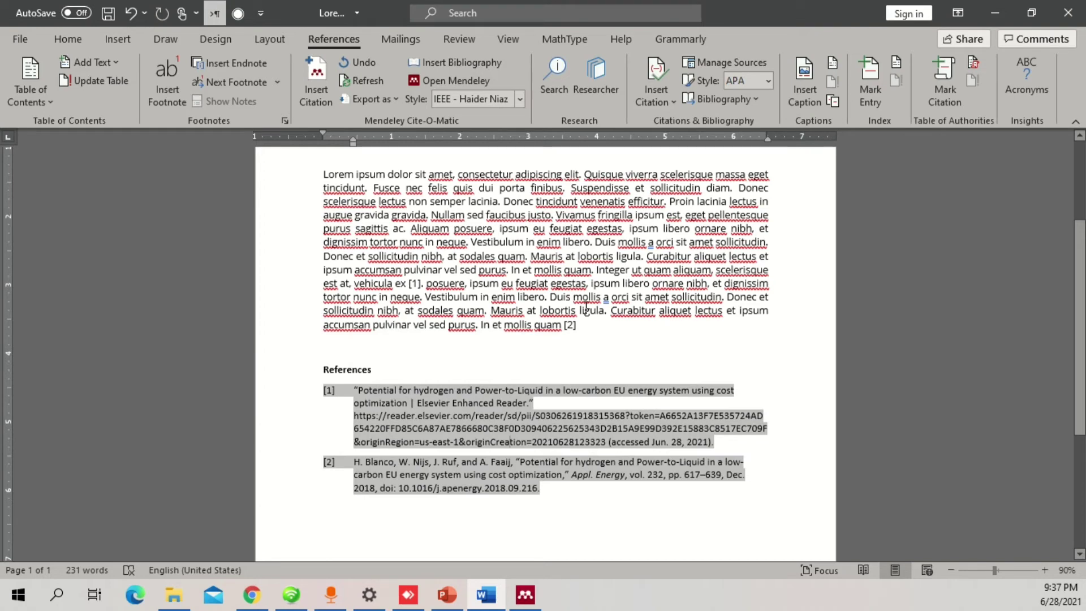
{"action": "left_click_drag", "start_coordinate": [592, 331], "coordinate": [323, 173]}
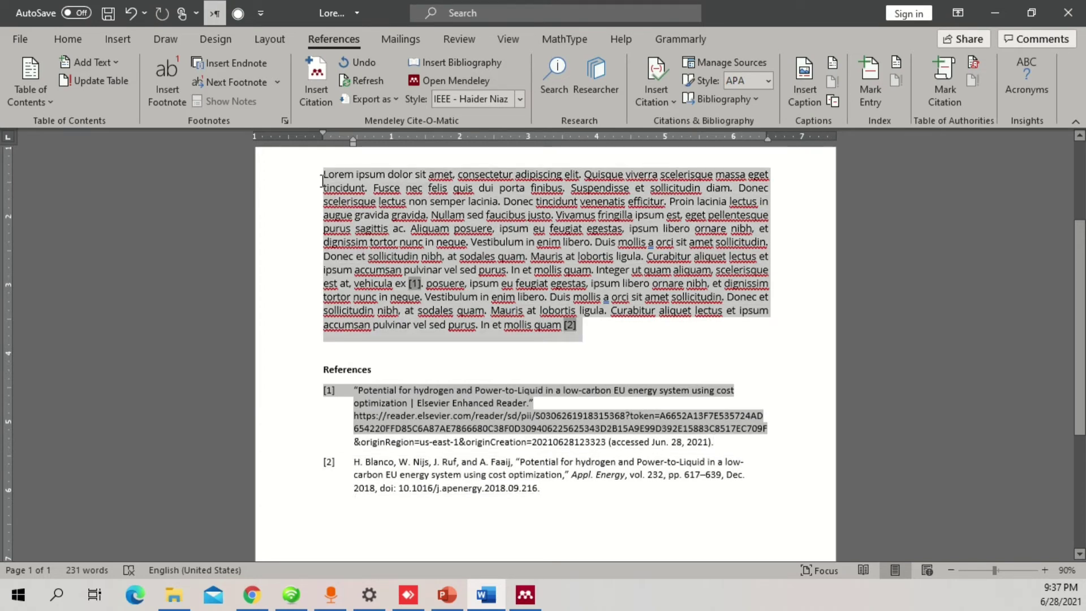
{"action": "left_click", "coordinate": [355, 216]}
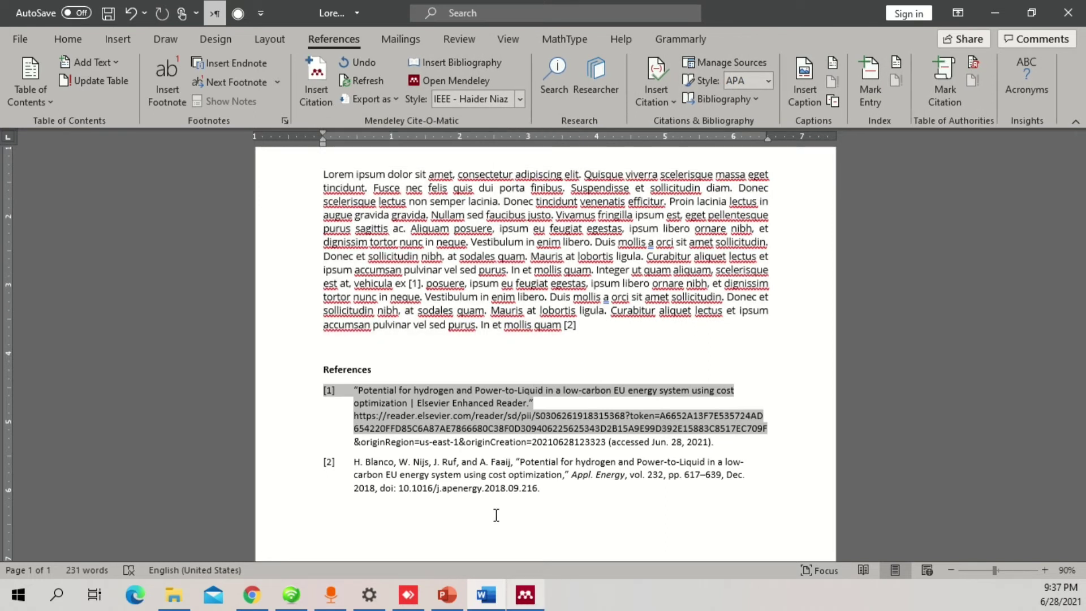
{"action": "left_click", "coordinate": [467, 441]}
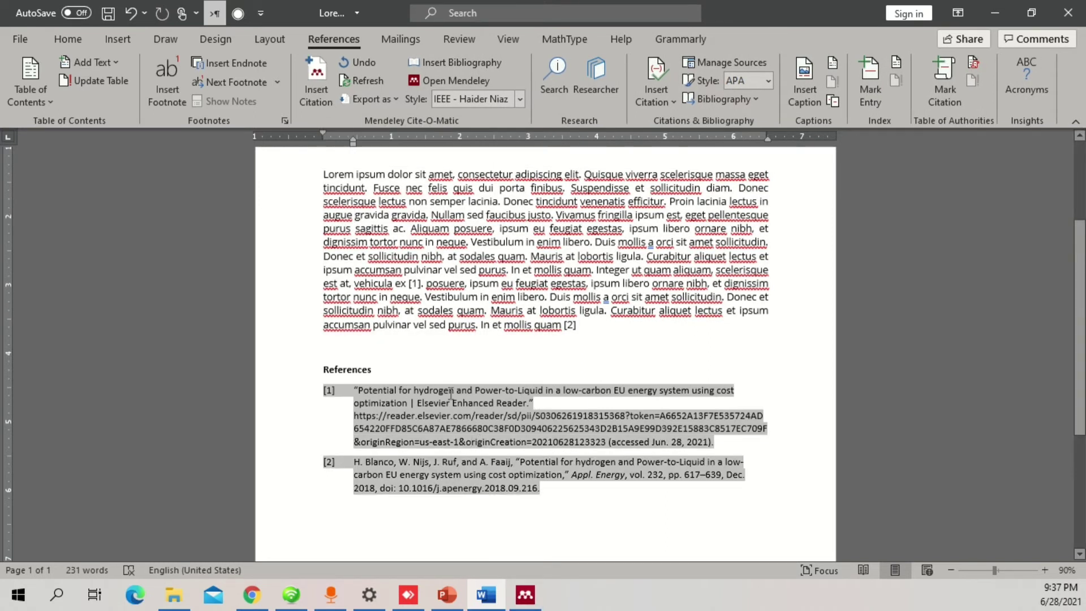
Filter Mendeley Desktop by the author's name, open the Applied Energy paper's PDF, then close it
{"action": "left_click", "coordinate": [524, 600]}
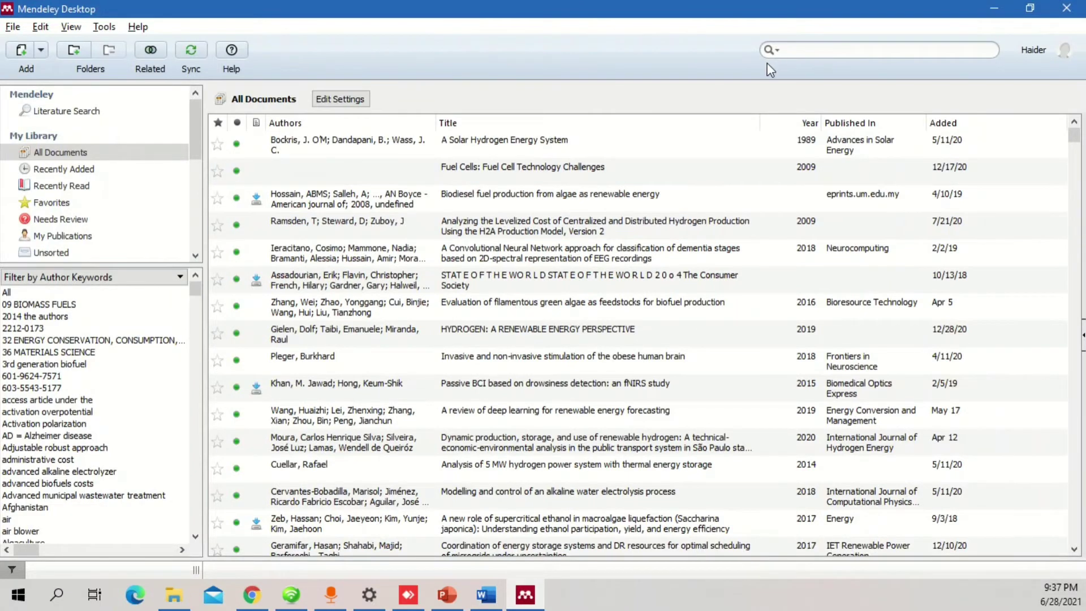
{"action": "left_click", "coordinate": [801, 52]}
{"action": "type", "text": "herib b"}
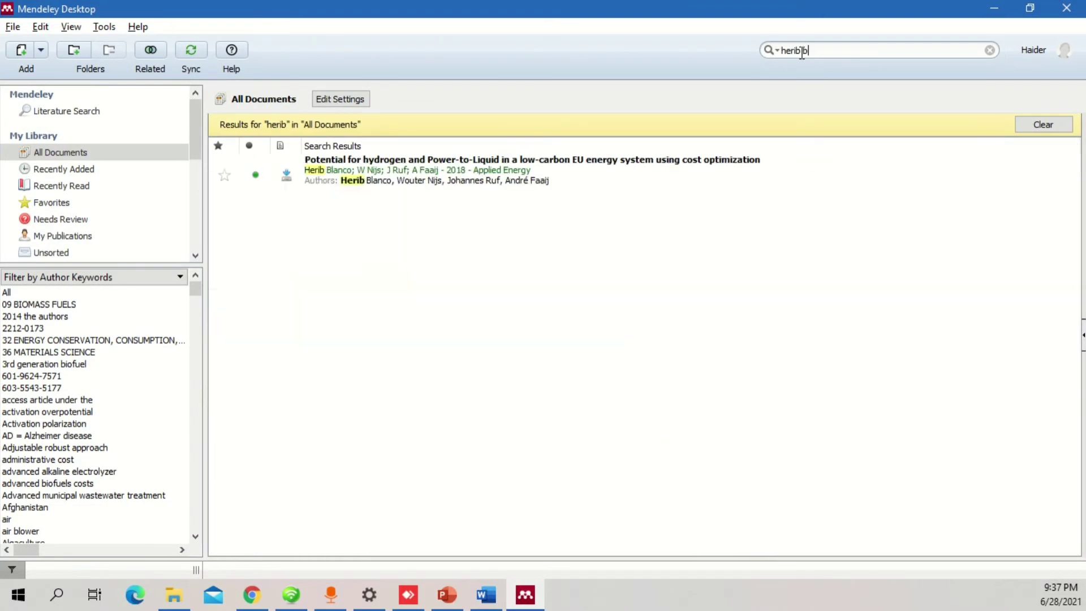
{"action": "left_click", "coordinate": [474, 169]}
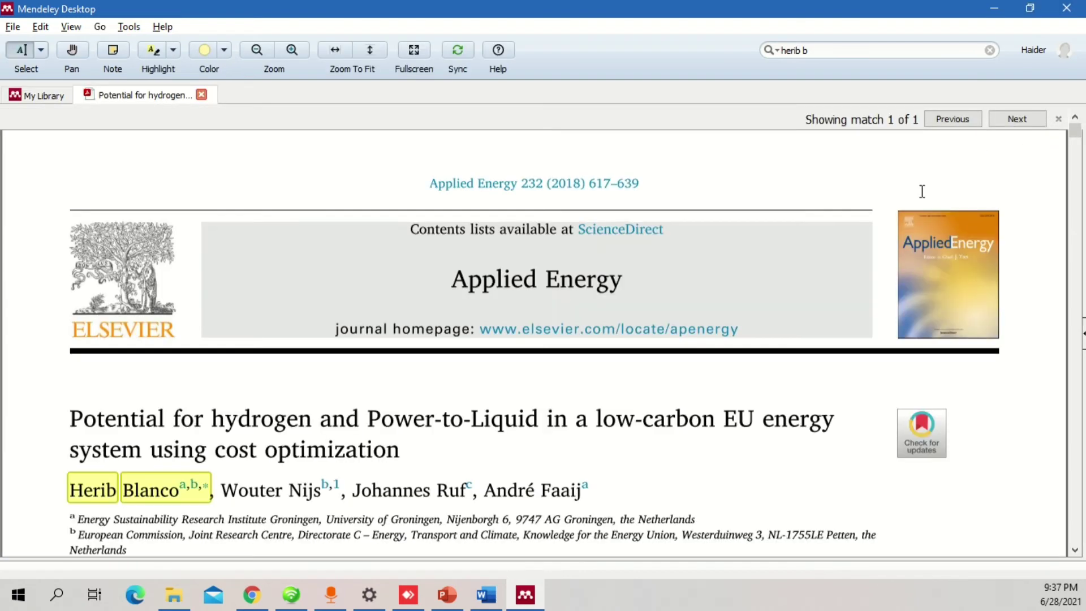
{"action": "left_click", "coordinate": [1058, 120]}
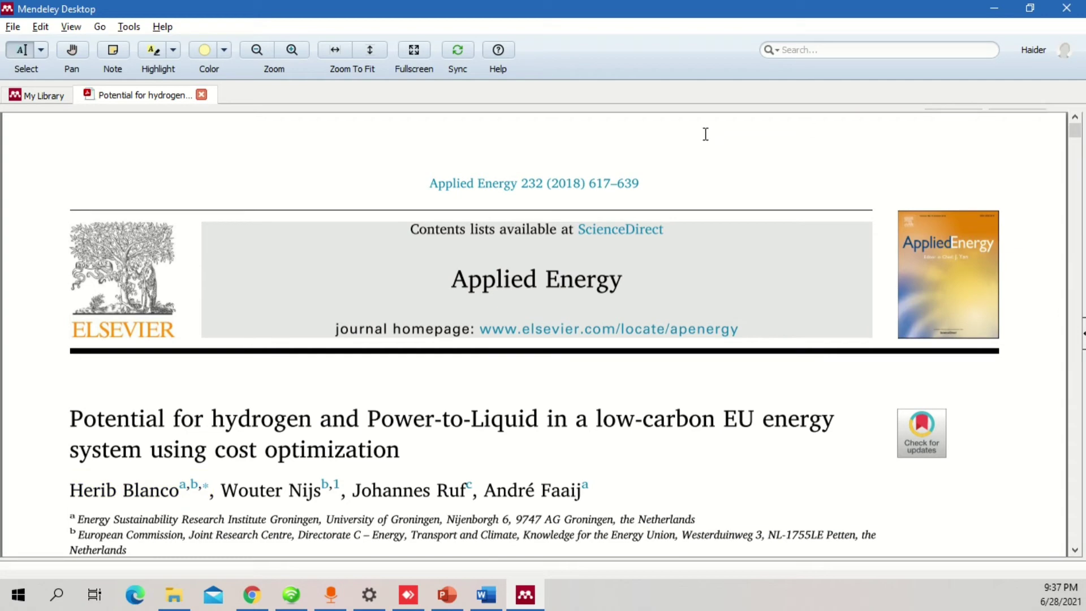
{"action": "left_click", "coordinate": [202, 95]}
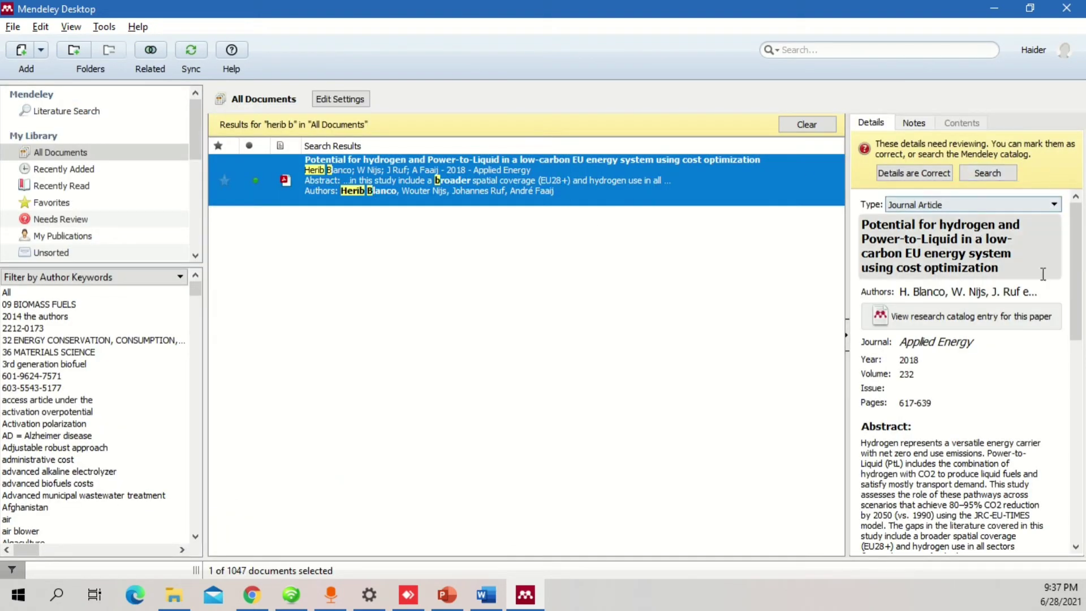
Review the hydrogen and Power-to-Liquid paper's title in the Mendeley Details panel
{"action": "left_click", "coordinate": [926, 242]}
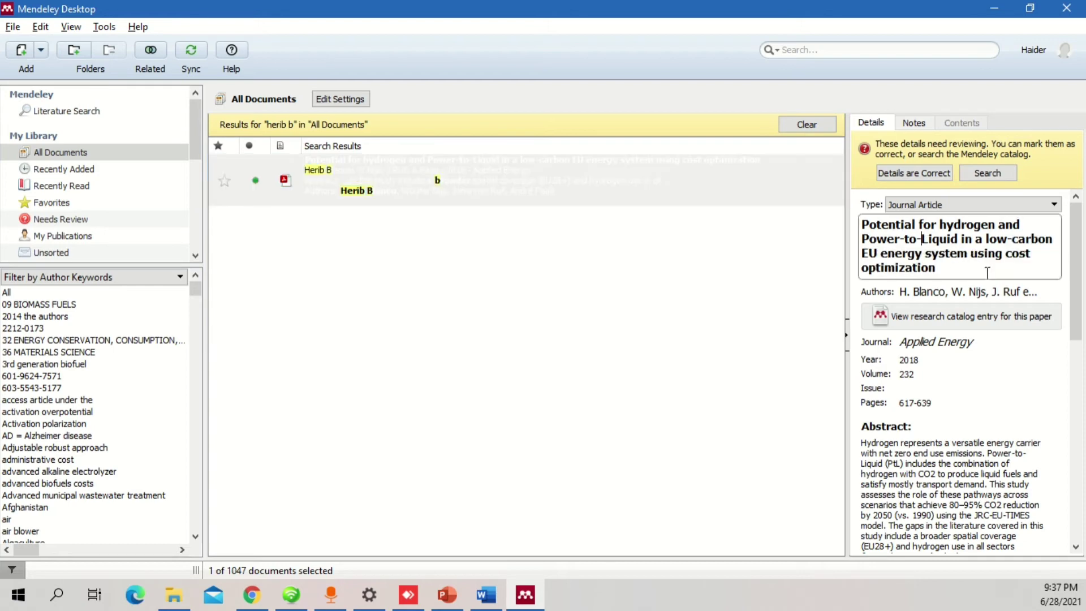
{"action": "left_click_drag", "start_coordinate": [936, 268], "coordinate": [859, 223]}
{"action": "left_click", "coordinate": [757, 284]}
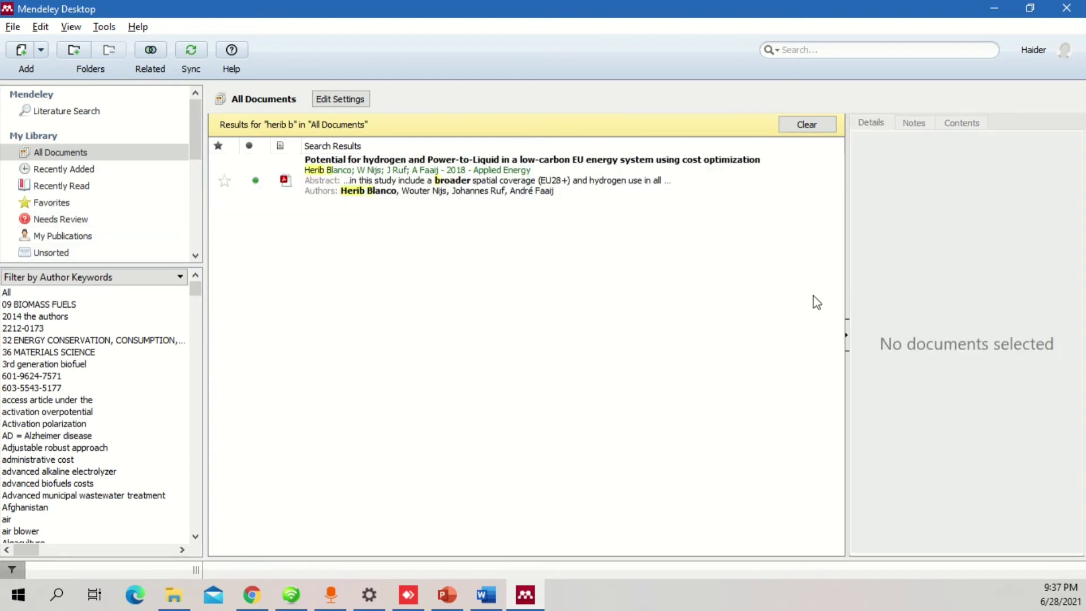
{"action": "left_click", "coordinate": [769, 195]}
{"action": "left_click", "coordinate": [937, 251]}
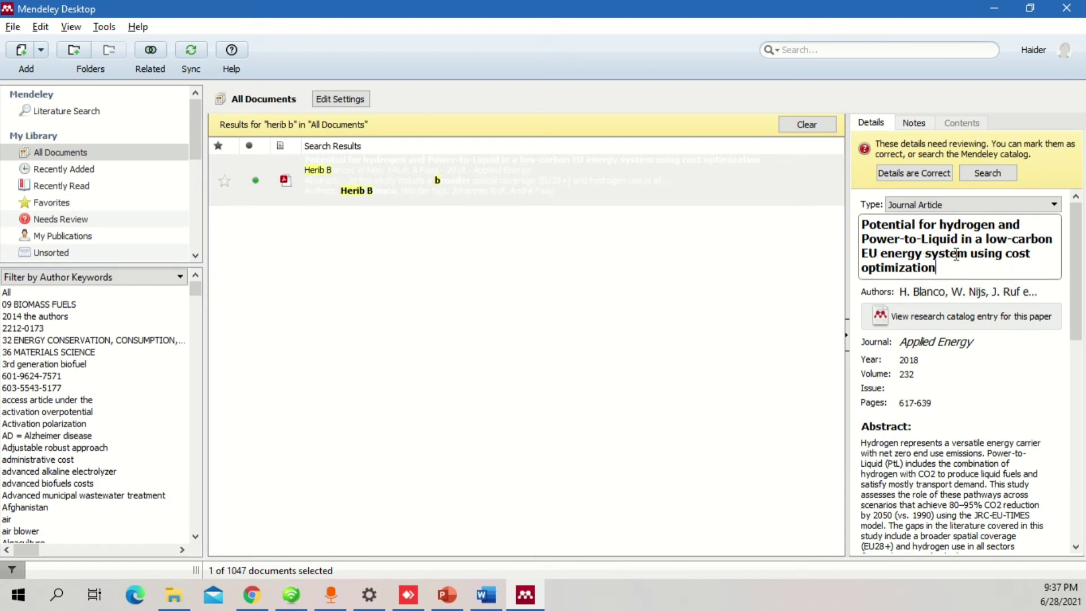
{"action": "scroll", "coordinate": [1074, 273], "scroll_direction": "down", "scroll_amount": 1}
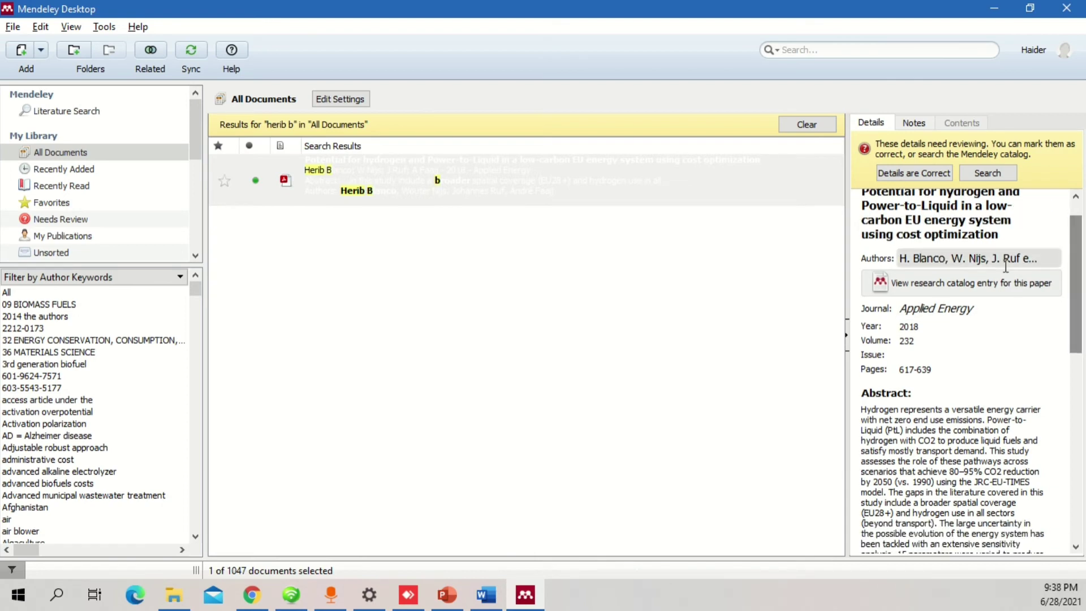
{"action": "scroll", "coordinate": [969, 239], "scroll_direction": "up", "scroll_amount": 1}
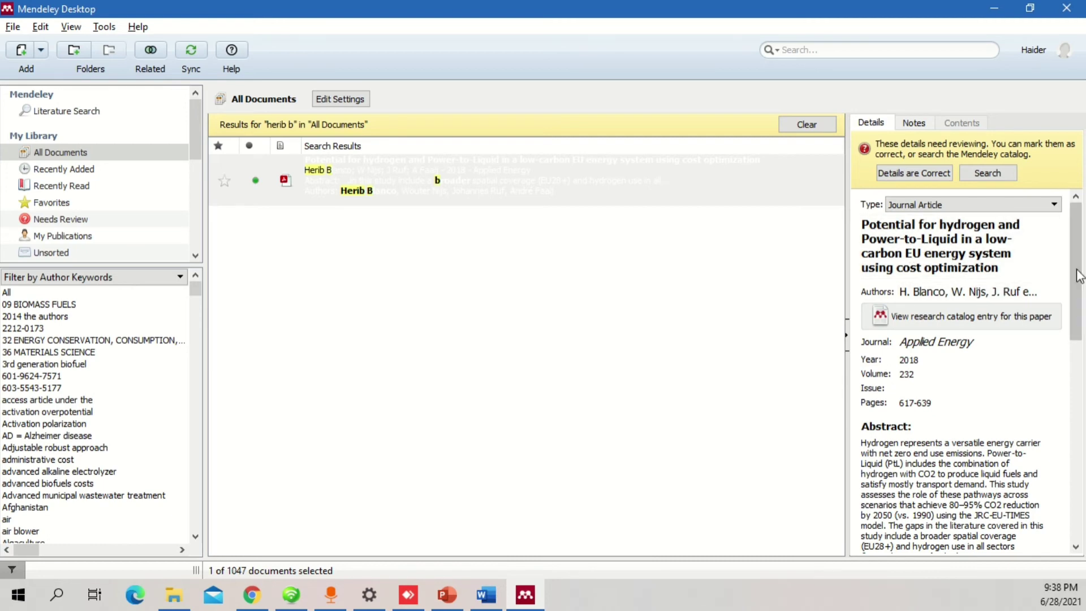
{"action": "scroll", "coordinate": [995, 269], "scroll_direction": "down", "scroll_amount": 1}
Check the paper's full author list, publication year and abstract
{"action": "left_click", "coordinate": [1026, 259]}
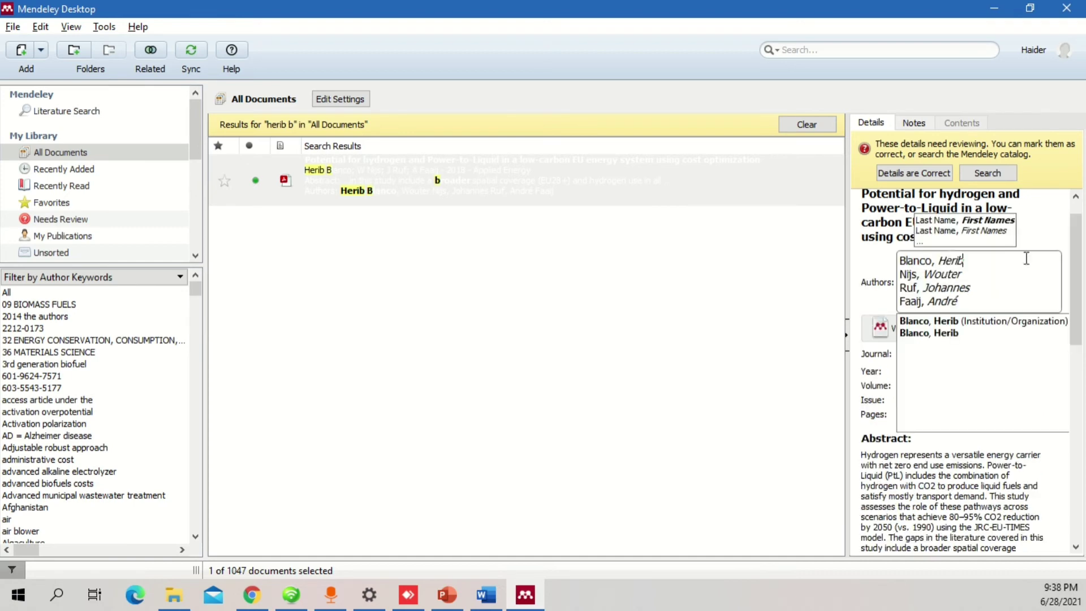
{"action": "left_click", "coordinate": [882, 283]}
{"action": "left_click", "coordinate": [931, 333]}
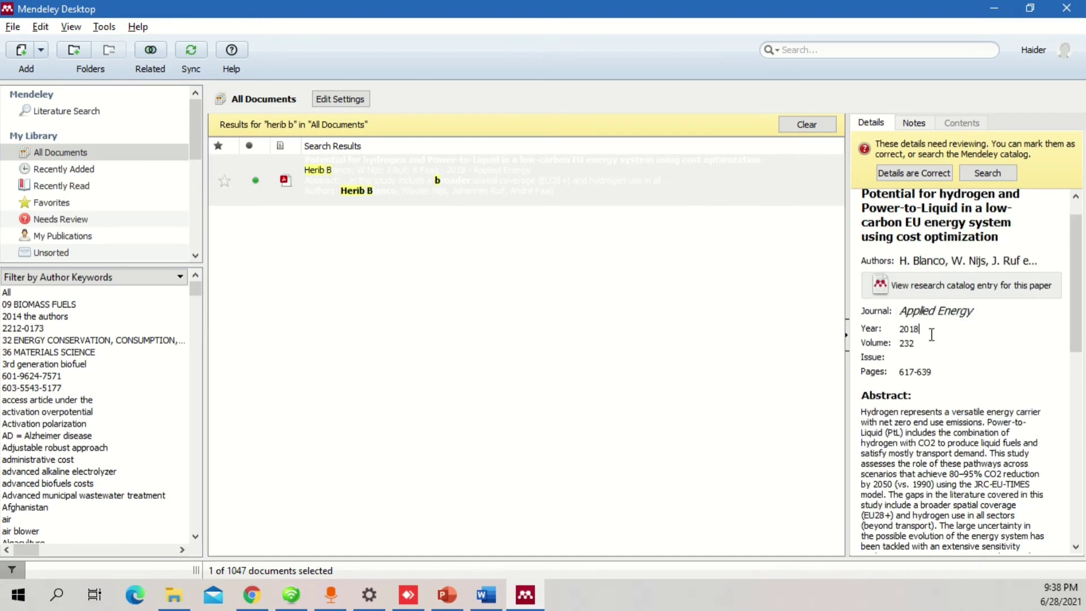
{"action": "left_click", "coordinate": [971, 361]}
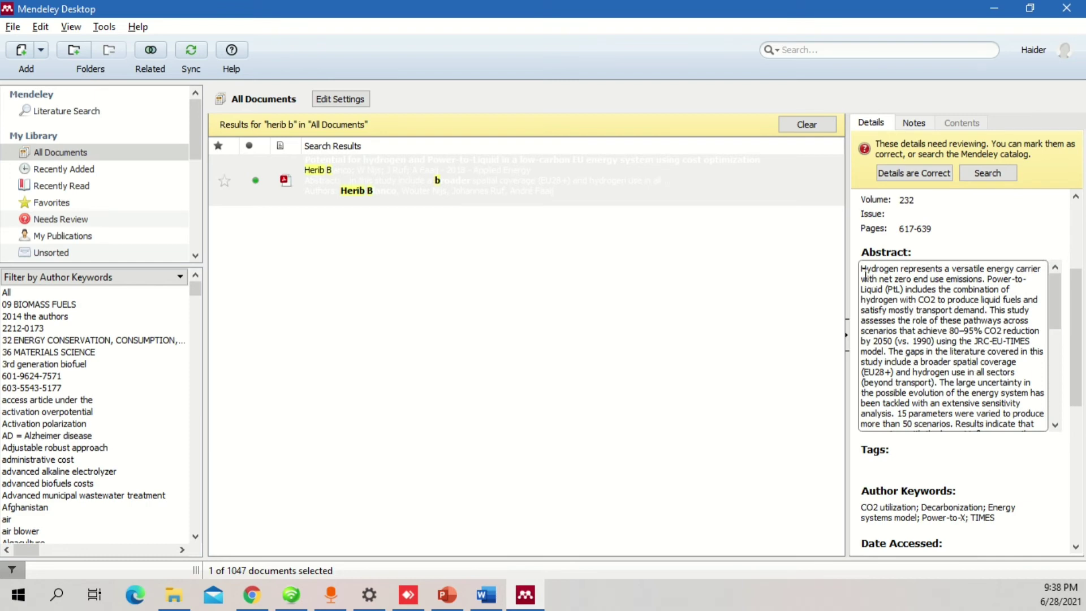
{"action": "left_click_drag", "start_coordinate": [865, 275], "coordinate": [989, 379]}
{"action": "left_click", "coordinate": [949, 362]}
{"action": "scroll", "coordinate": [950, 365], "scroll_direction": "down", "scroll_amount": 3}
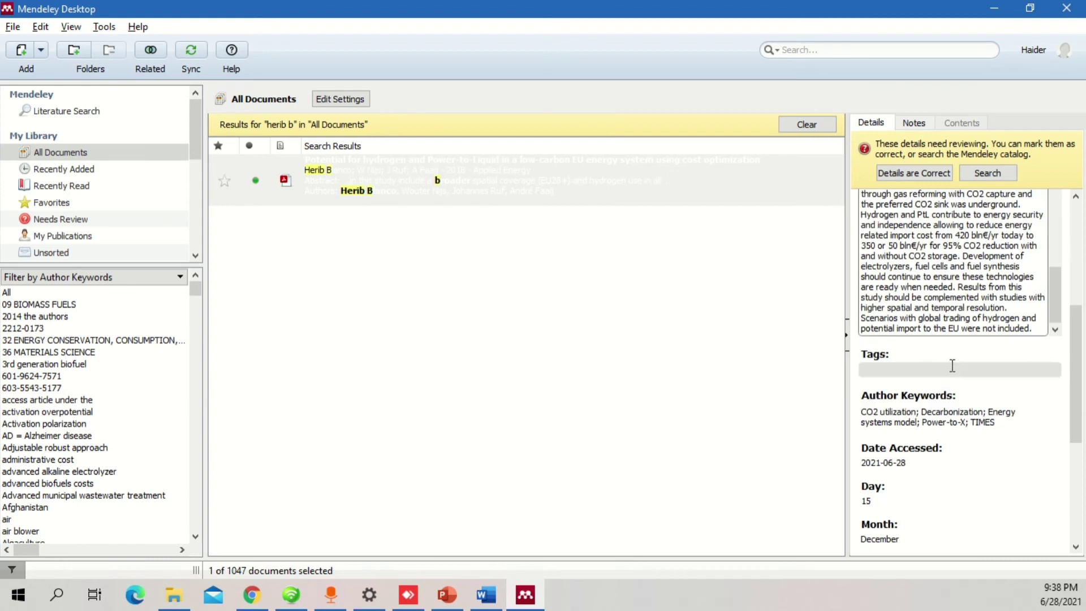
Delete the Date Accessed value 2021-06-28, then select the paper's whole DOI
{"action": "left_click", "coordinate": [935, 444]}
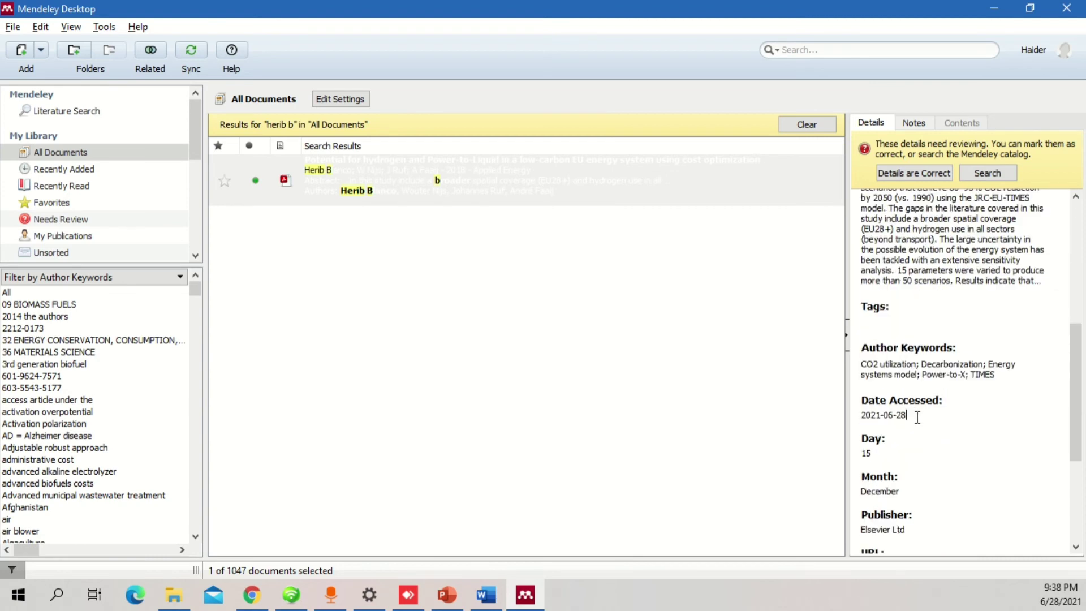
{"action": "left_click_drag", "start_coordinate": [917, 416], "coordinate": [859, 409]}
{"action": "key", "text": "BackSpace"}
{"action": "left_click", "coordinate": [1004, 374]}
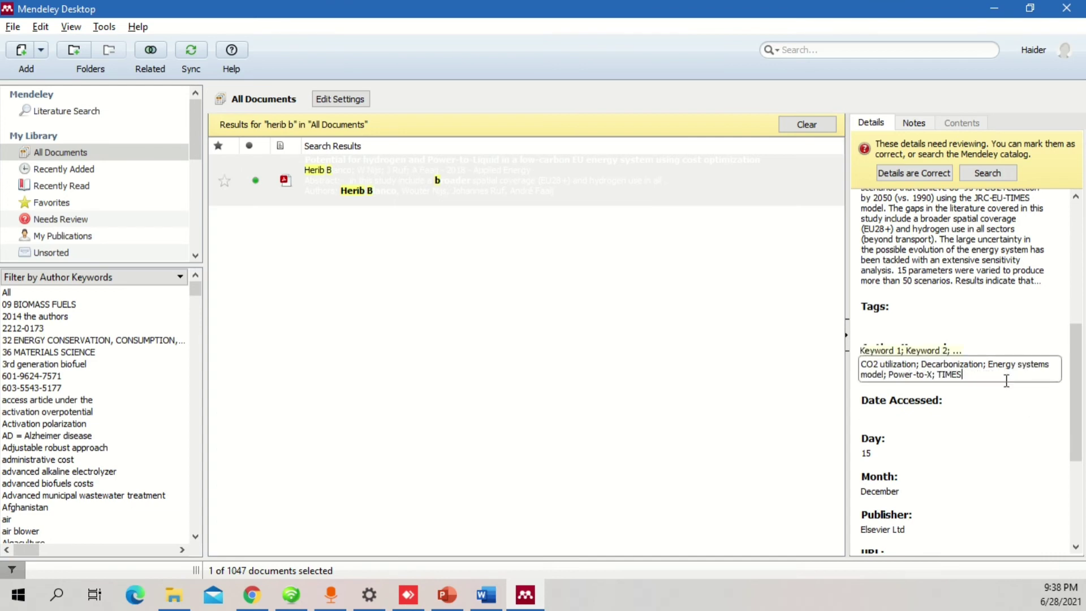
{"action": "scroll", "coordinate": [1003, 439], "scroll_direction": "down", "scroll_amount": 1}
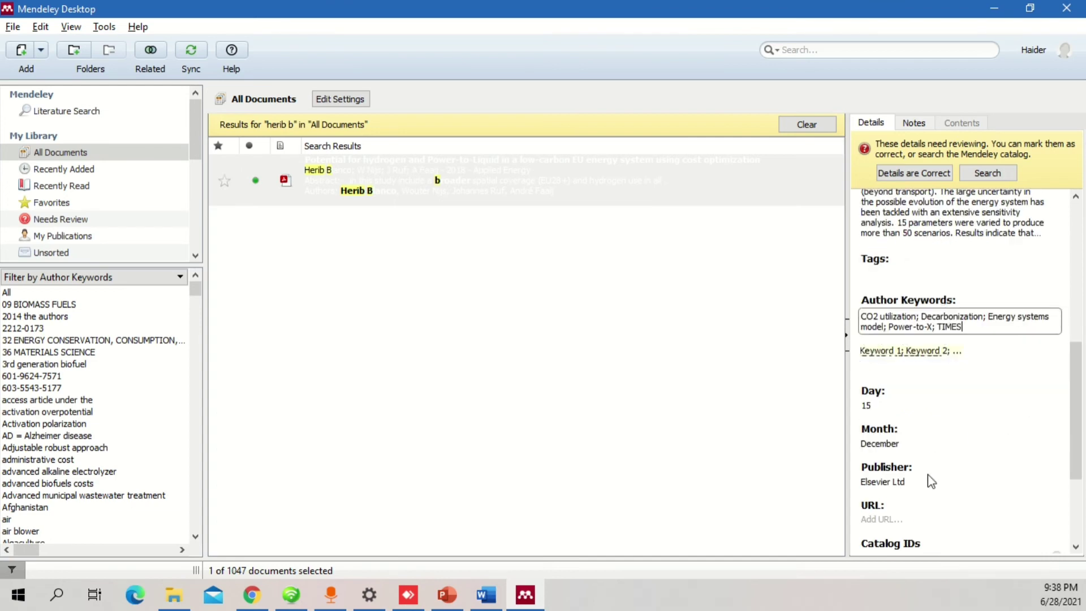
{"action": "scroll", "coordinate": [943, 477], "scroll_direction": "down", "scroll_amount": 2}
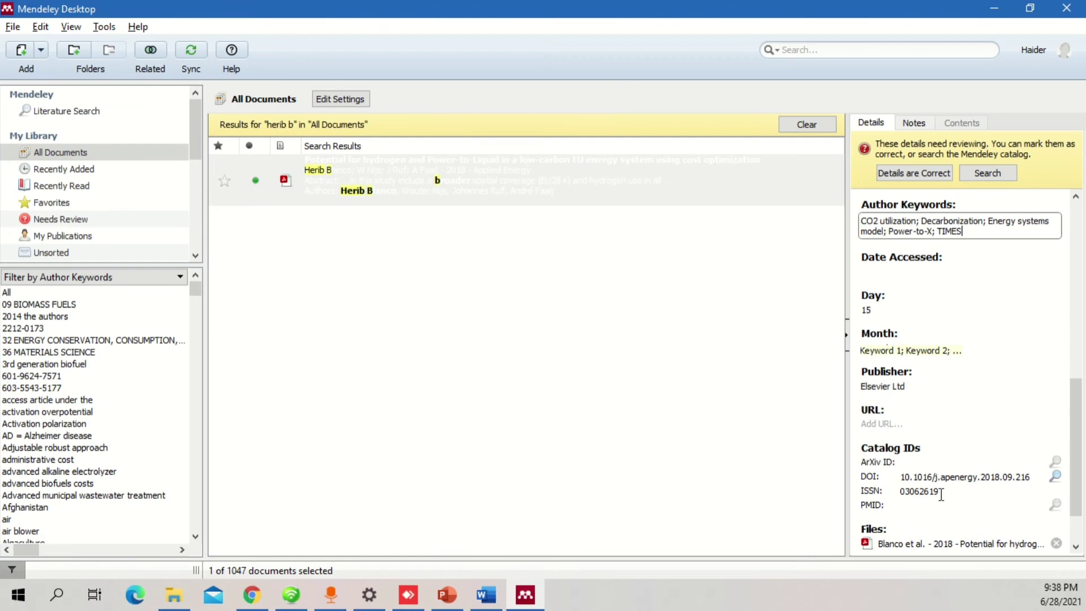
{"action": "left_click_drag", "start_coordinate": [1031, 477], "coordinate": [900, 477]}
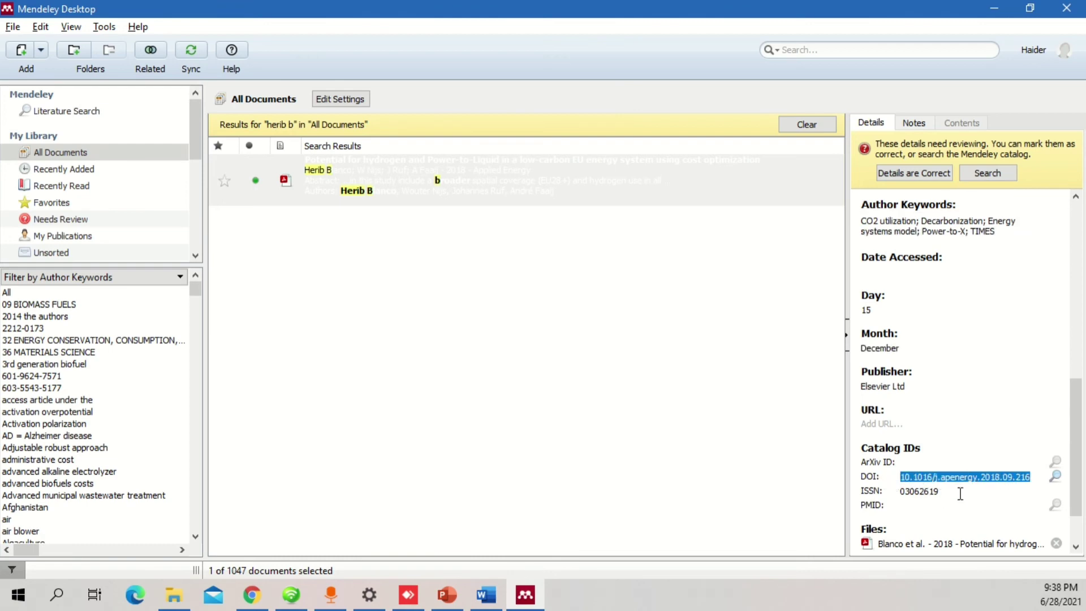
Cut the DOI from the paper in Mendeley and refresh Word so reference [2] drops it
{"action": "key", "text": "ctrl+x"}
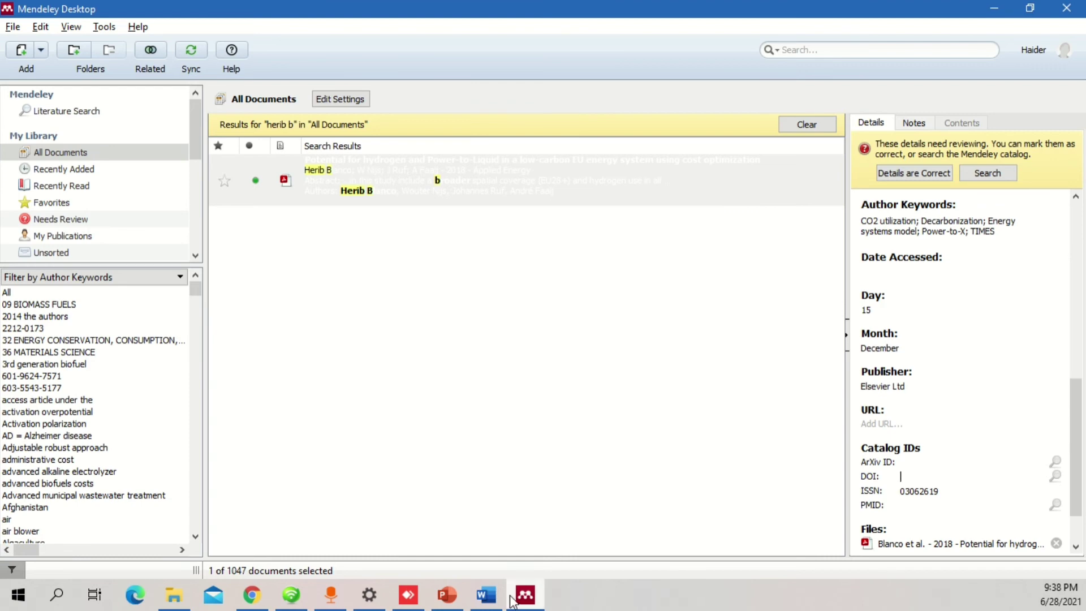
{"action": "left_click", "coordinate": [487, 595]}
{"action": "left_click", "coordinate": [488, 512]}
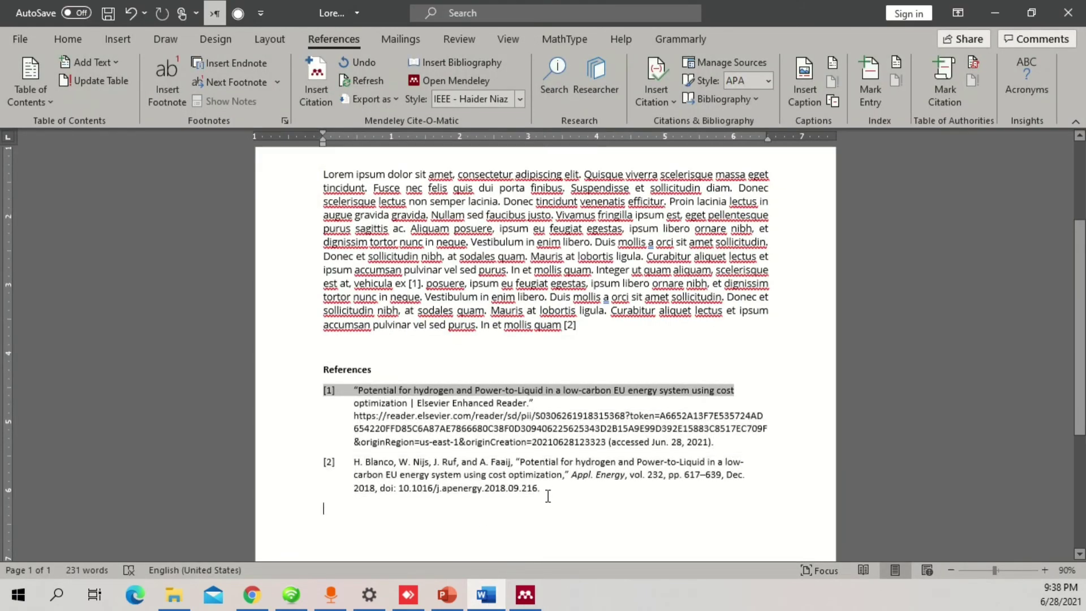
{"action": "left_click_drag", "start_coordinate": [548, 496], "coordinate": [354, 474]}
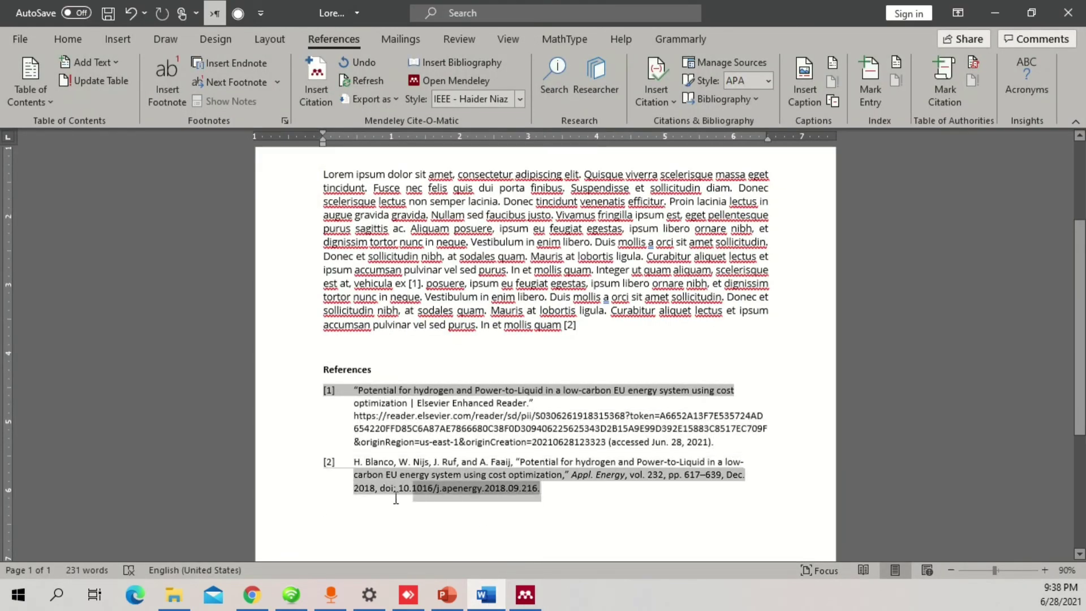
{"action": "left_click", "coordinate": [361, 80]}
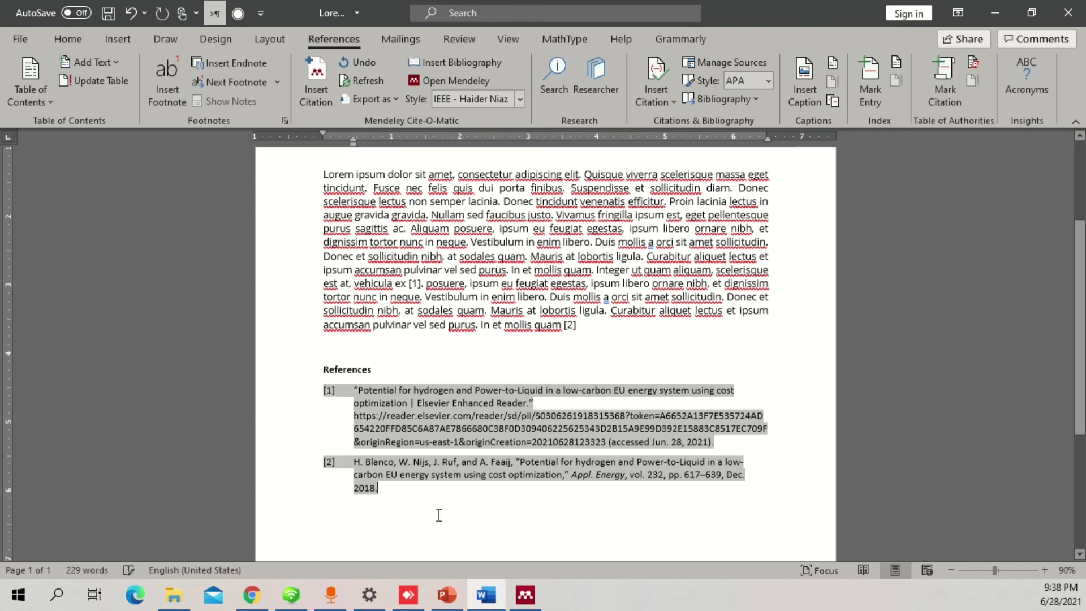
Paste the DOI back and refresh so [2] ends with doi: 10.1016/j.apenergy.2018.09.216
{"action": "left_click", "coordinate": [525, 595]}
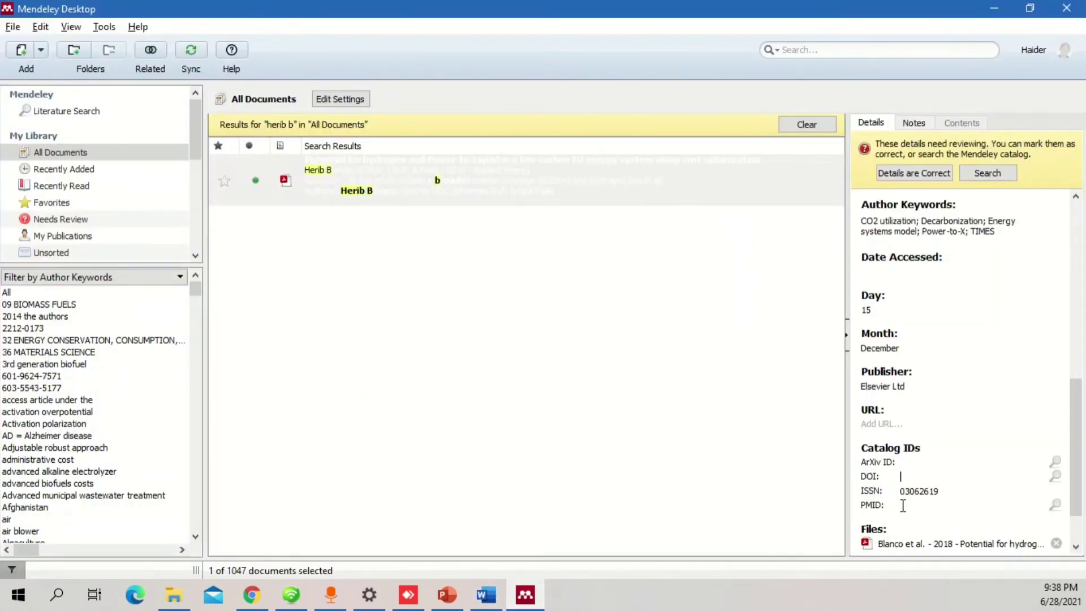
{"action": "key", "text": "ctrl+v"}
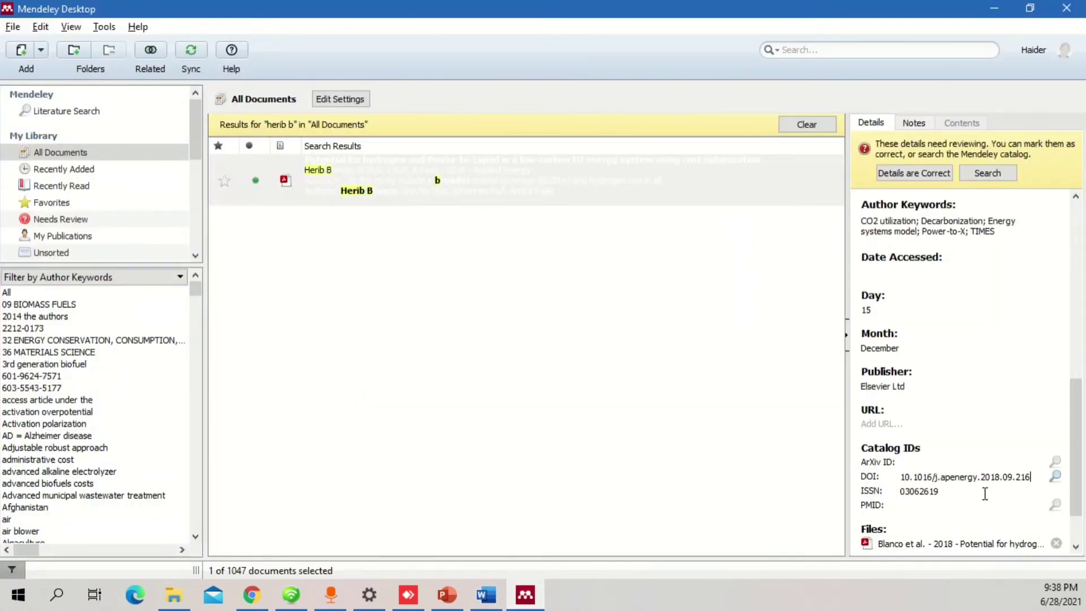
{"action": "left_click", "coordinate": [993, 10]}
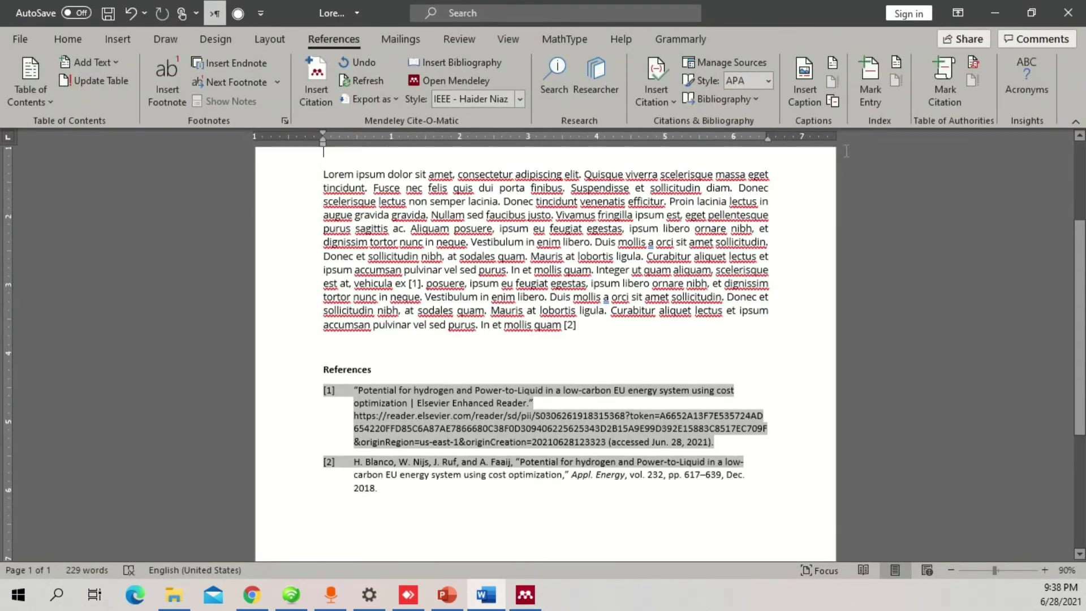
{"action": "left_click", "coordinate": [364, 83]}
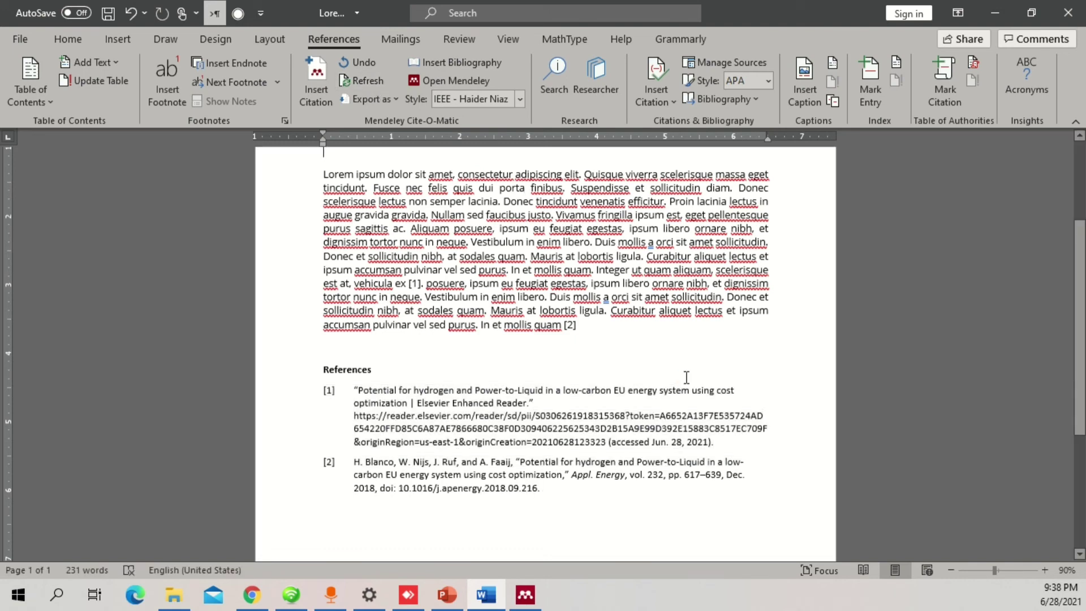
Search 'IEEE', install IEEE Computational Intelligence Magazine, then apply the installed IEEE style
{"action": "left_click", "coordinate": [519, 99]}
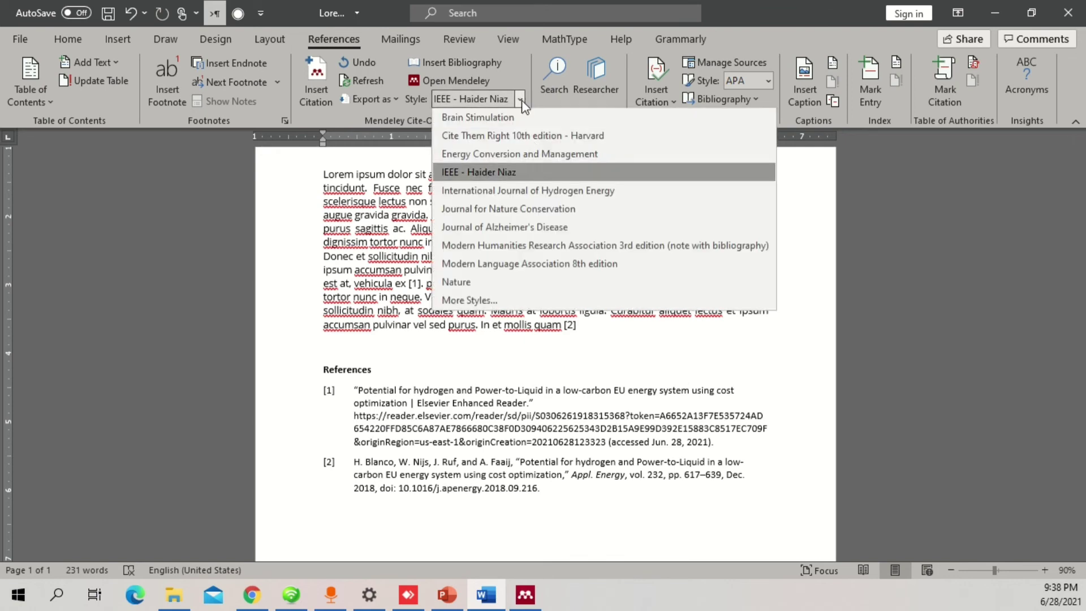
{"action": "left_click", "coordinate": [502, 302]}
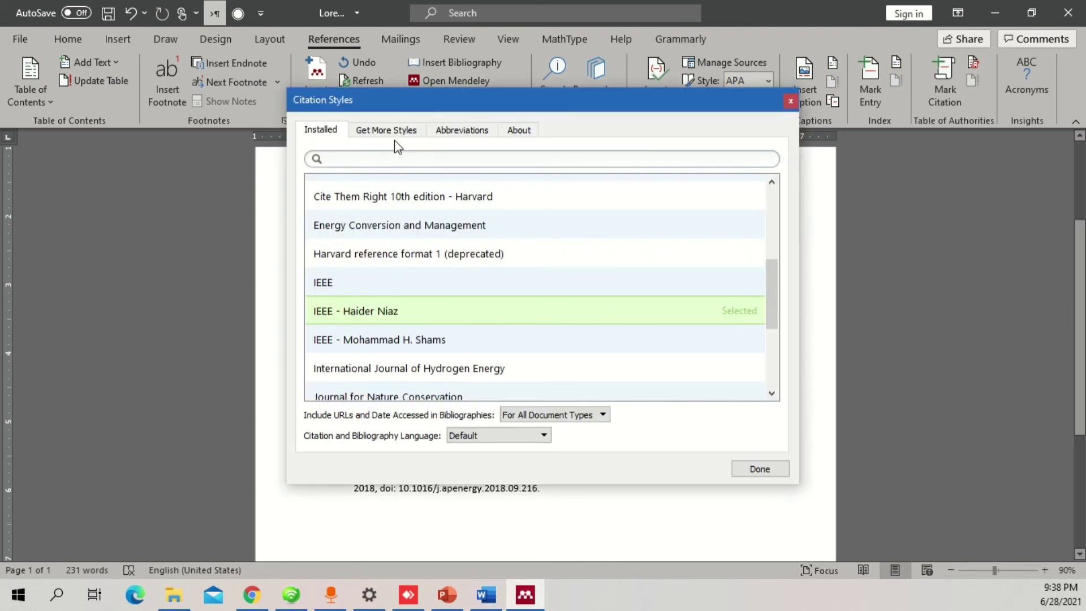
{"action": "left_click", "coordinate": [396, 131]}
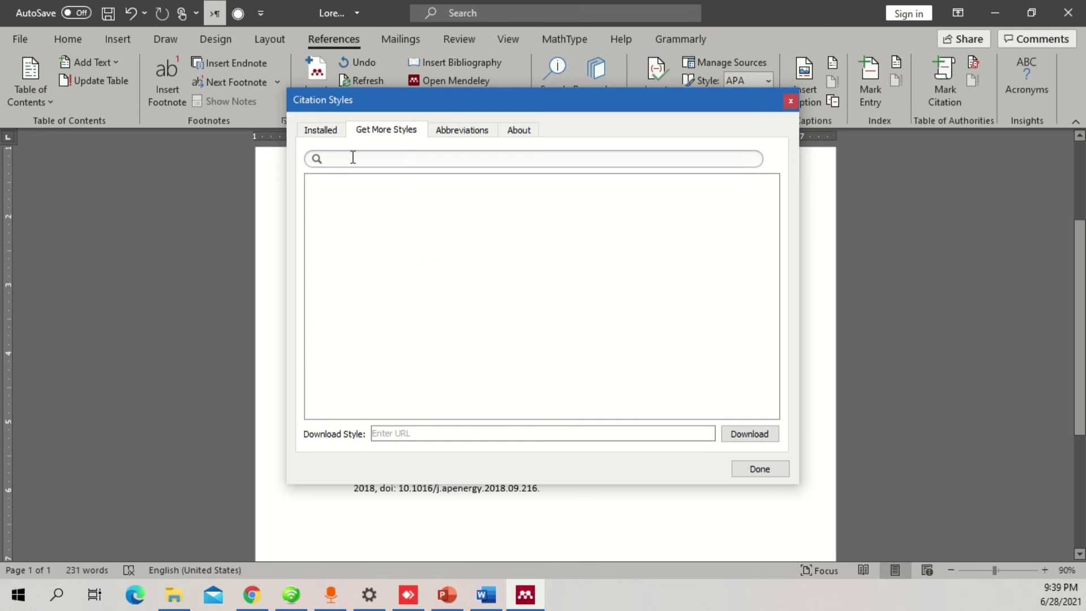
{"action": "type", "text": "IEEE"}
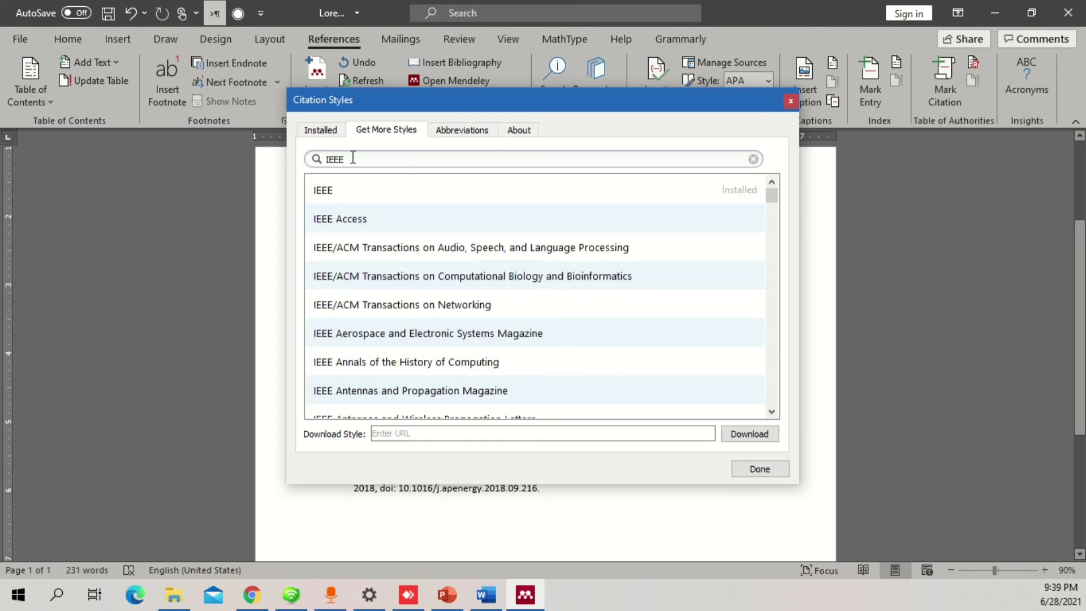
{"action": "scroll", "coordinate": [466, 251], "scroll_direction": "down", "scroll_amount": 2}
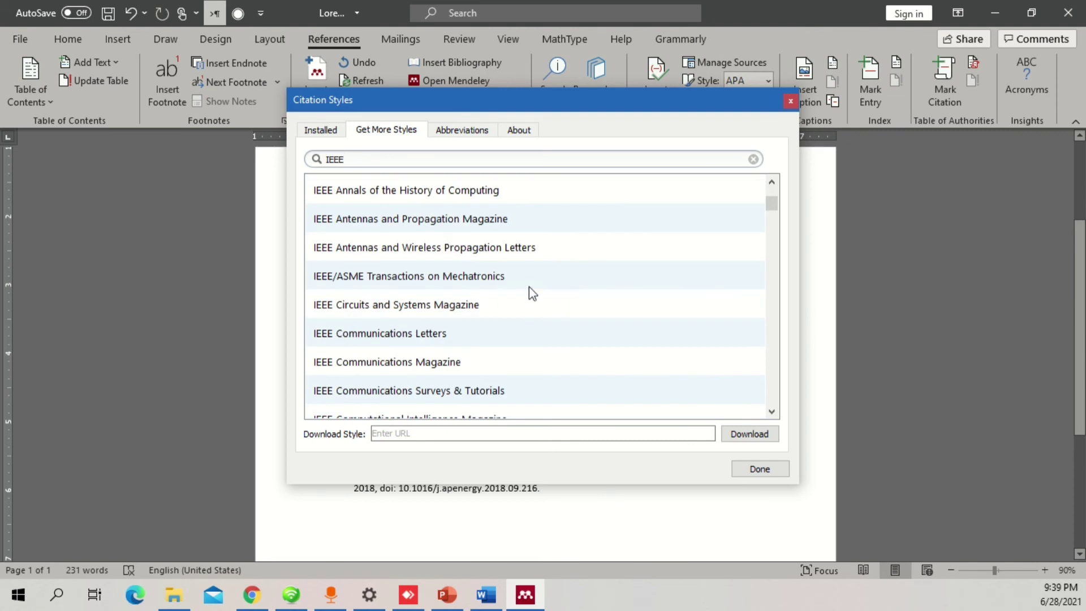
{"action": "scroll", "coordinate": [530, 287], "scroll_direction": "down", "scroll_amount": 1}
{"action": "left_click", "coordinate": [599, 332]}
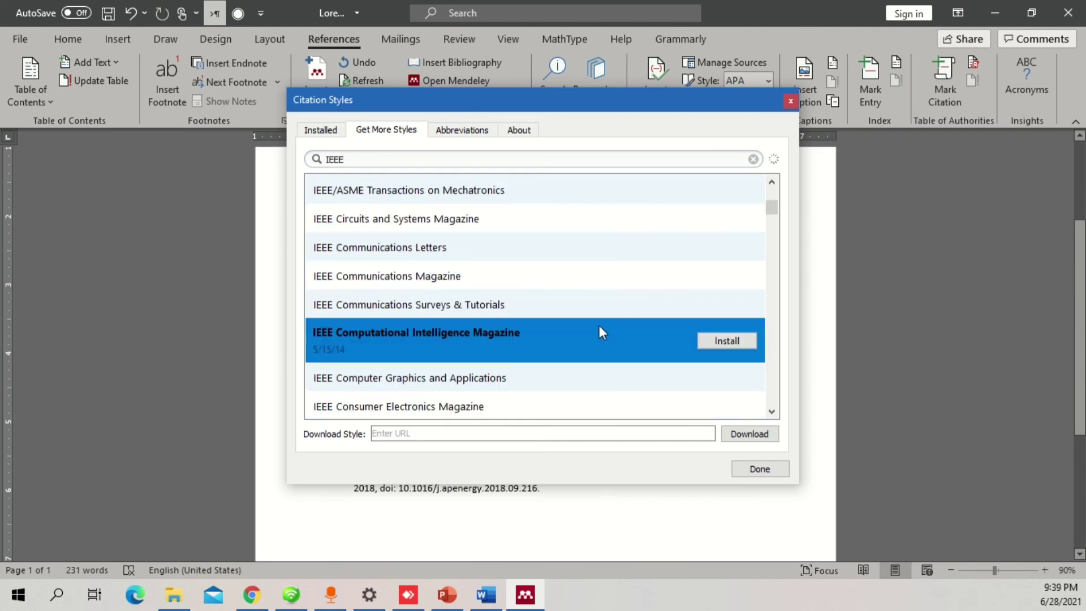
{"action": "left_click", "coordinate": [714, 340]}
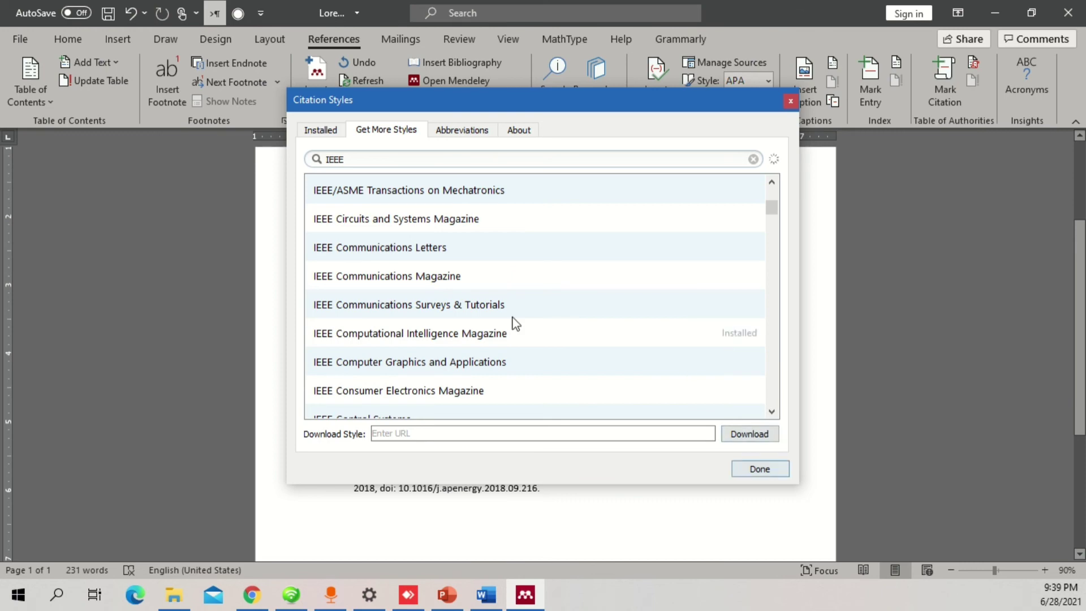
{"action": "left_click", "coordinate": [317, 130]}
{"action": "left_click", "coordinate": [705, 289]}
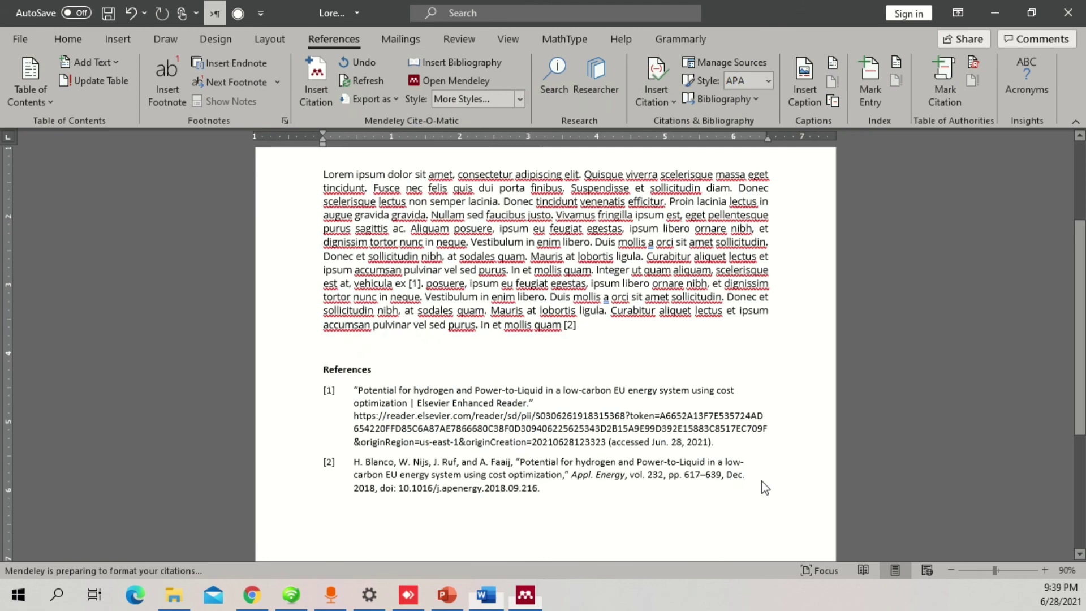
{"action": "left_click", "coordinate": [525, 593]}
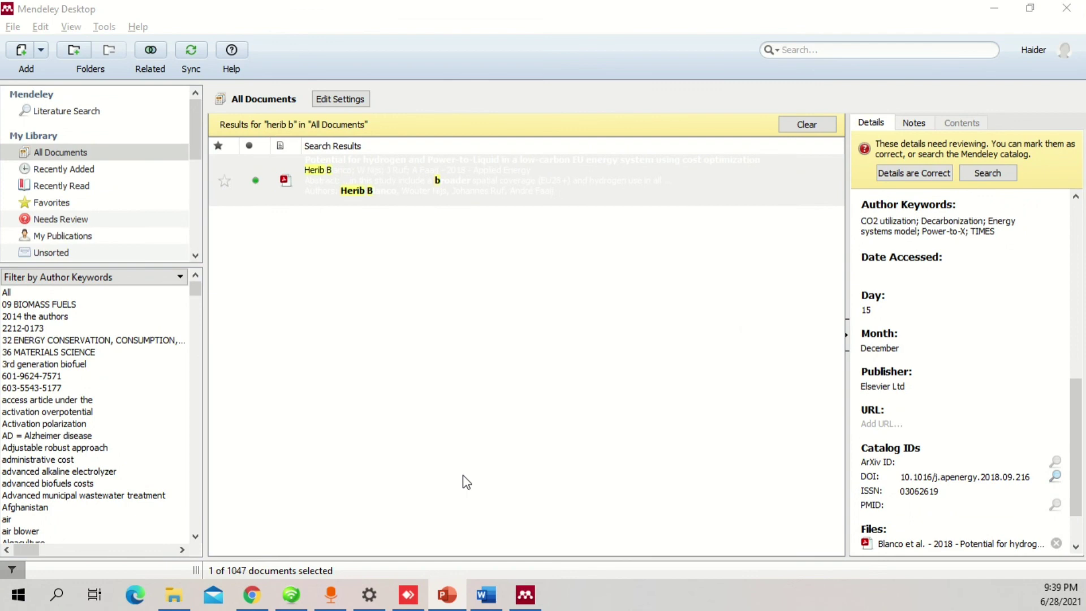
{"action": "left_click", "coordinate": [994, 8]}
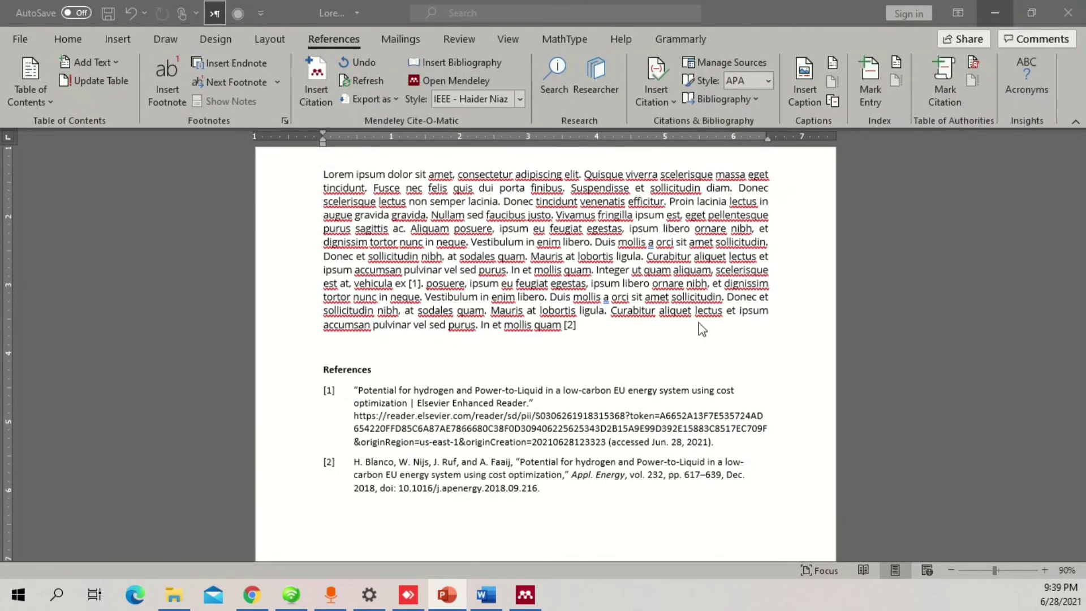
{"action": "scroll", "coordinate": [588, 343], "scroll_direction": "up", "scroll_amount": 1}
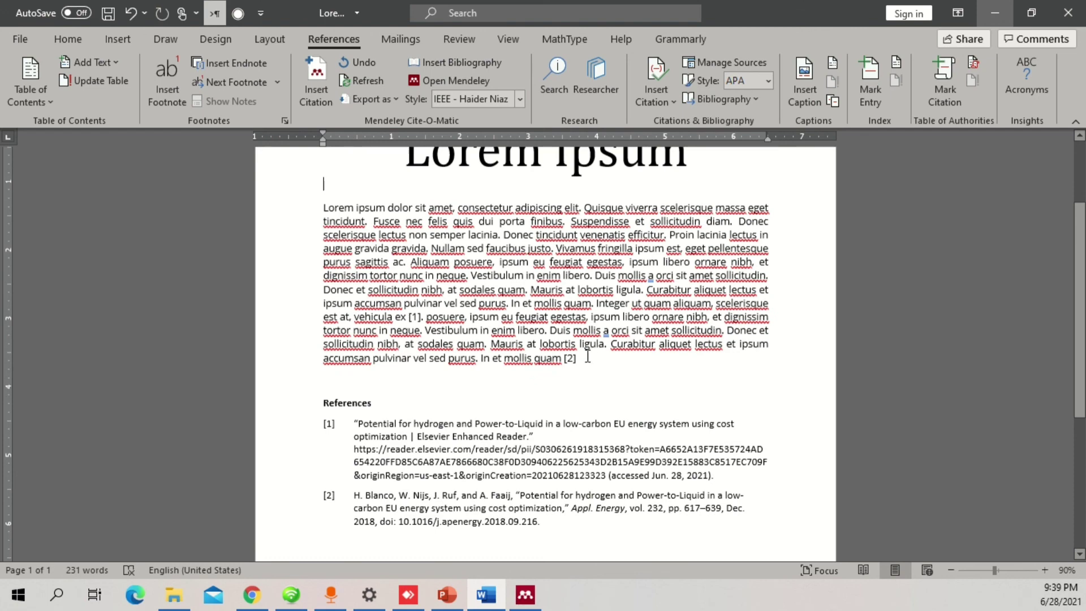
{"action": "left_click", "coordinate": [587, 359]}
{"action": "scroll", "coordinate": [587, 359], "scroll_direction": "up", "scroll_amount": 2}
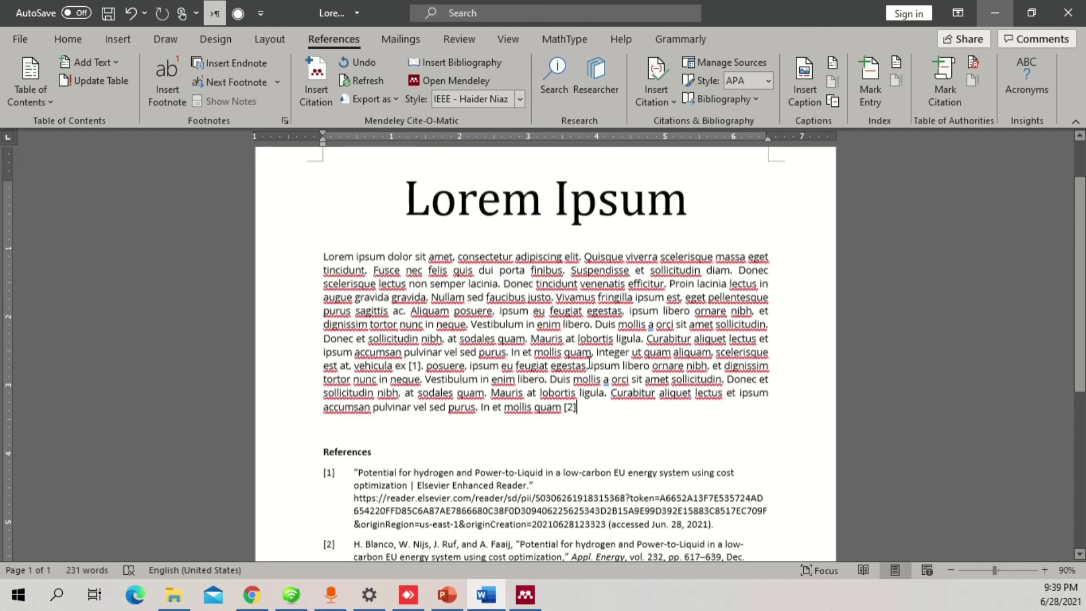